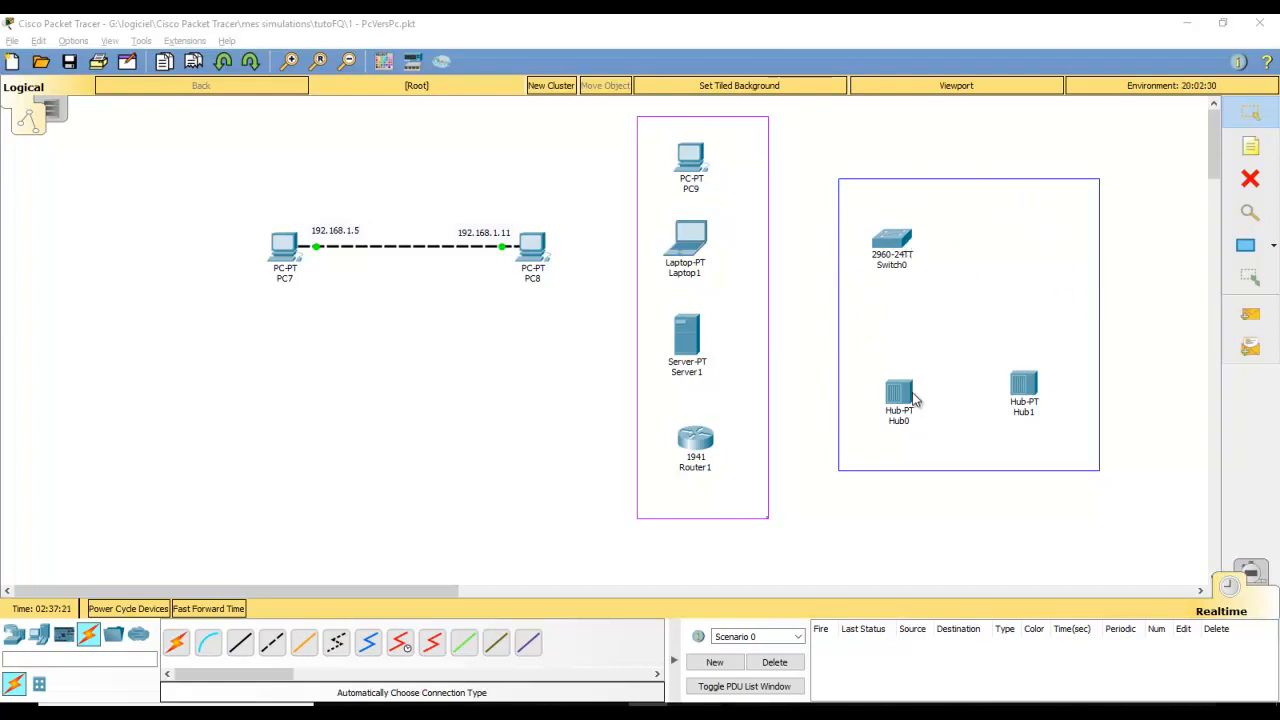
Delete Hub1 from the right-hand group, leaving Switch0 and Hub0
double_click(1025, 390)
click(837, 124)
click(1250, 182)
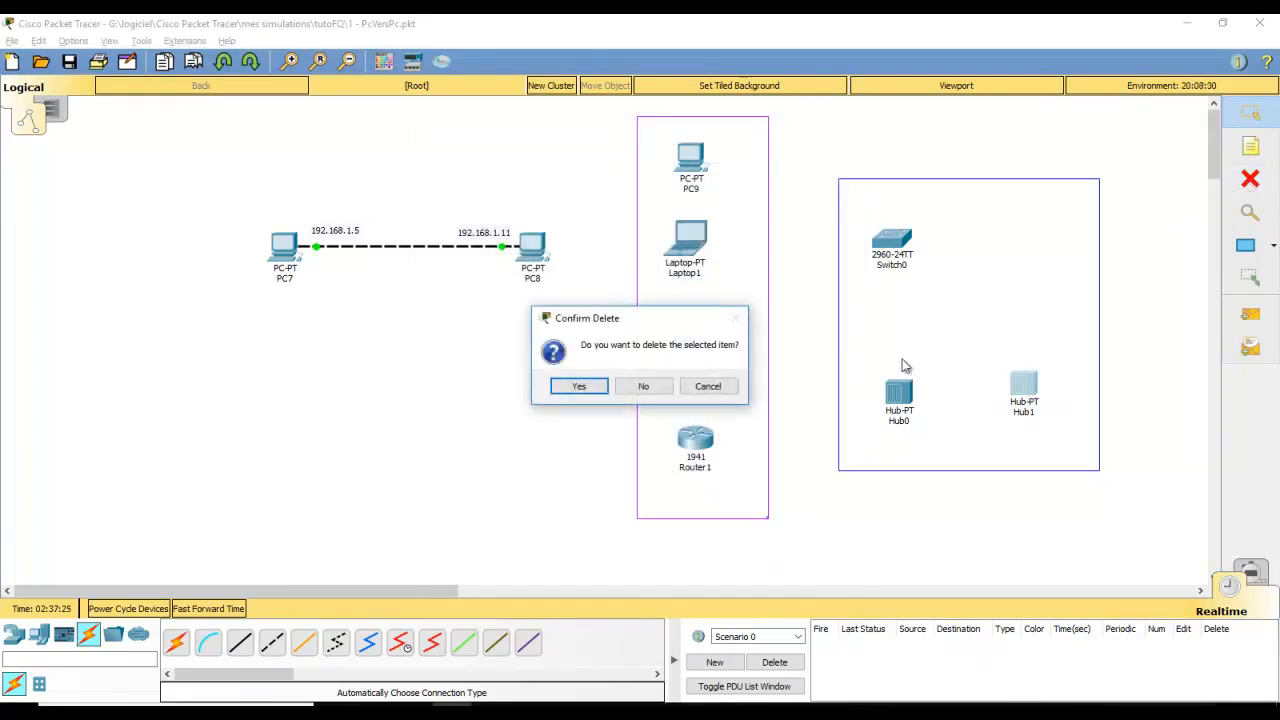
click(577, 385)
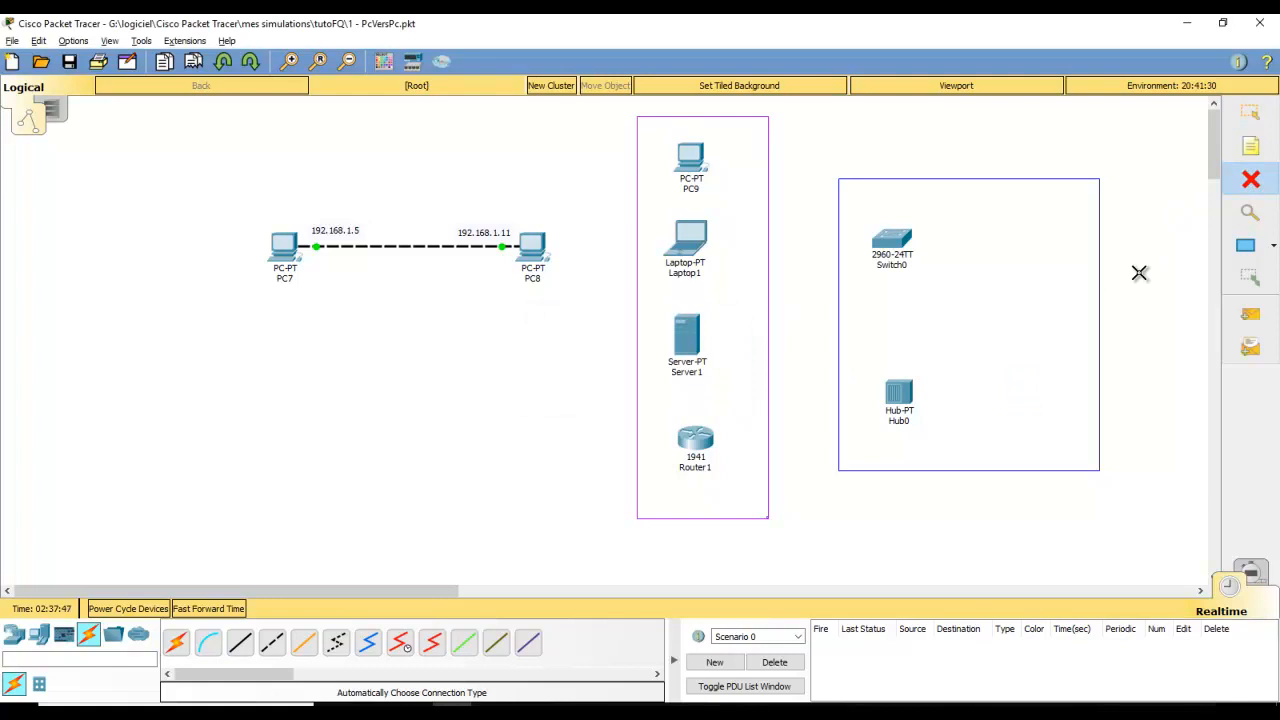
key(Escape)
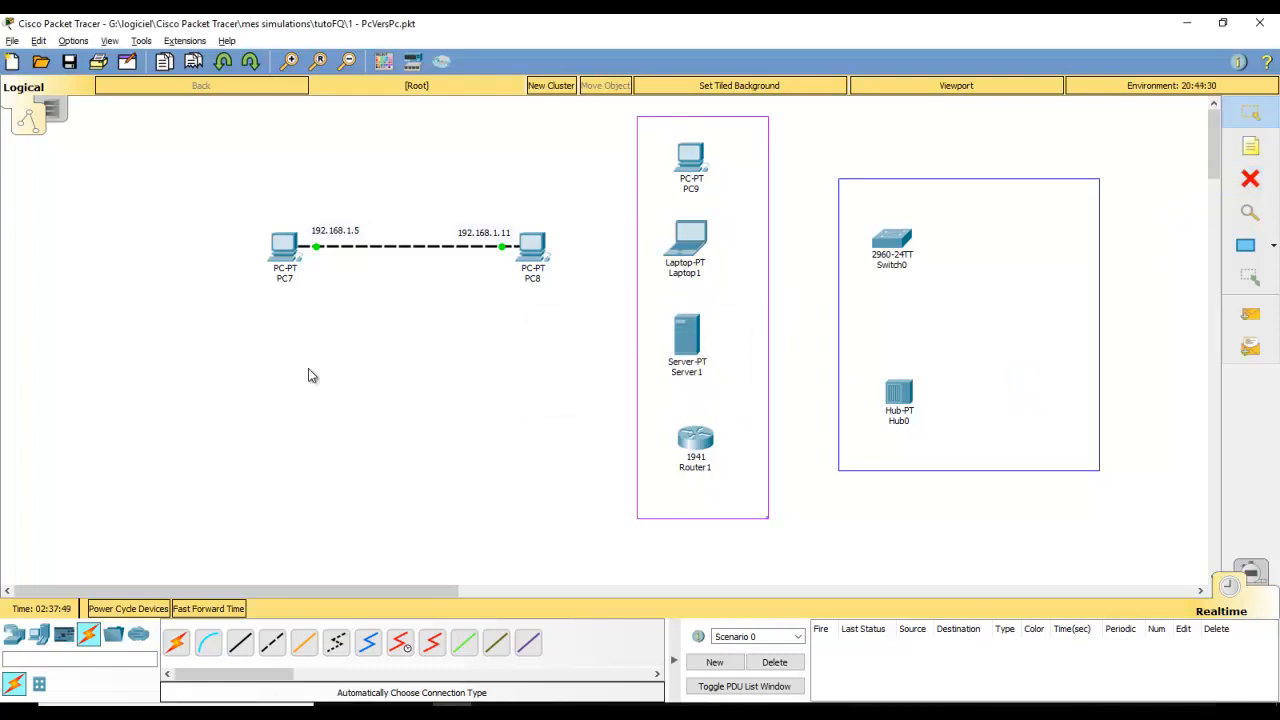
click(89, 643)
Auto-cable PC9 to Laptop1 and Switch0 to Hub0, nudging PC9 slightly left
click(178, 645)
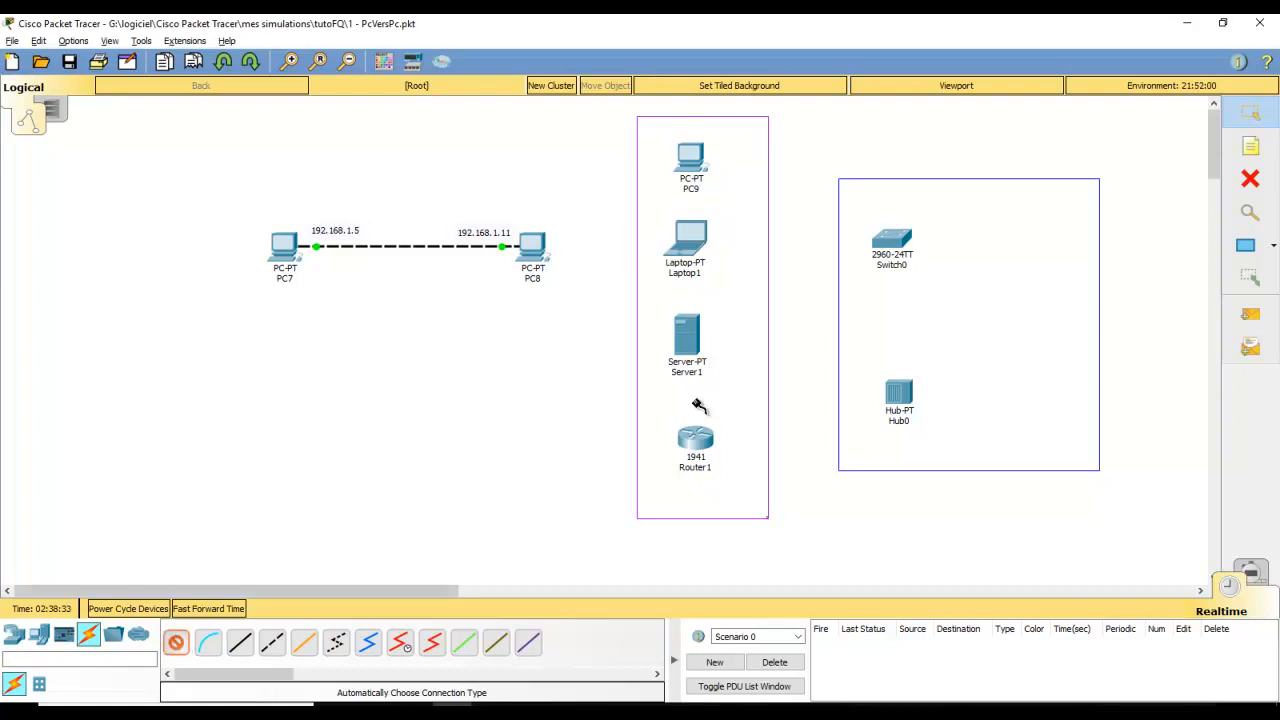
click(697, 160)
click(697, 245)
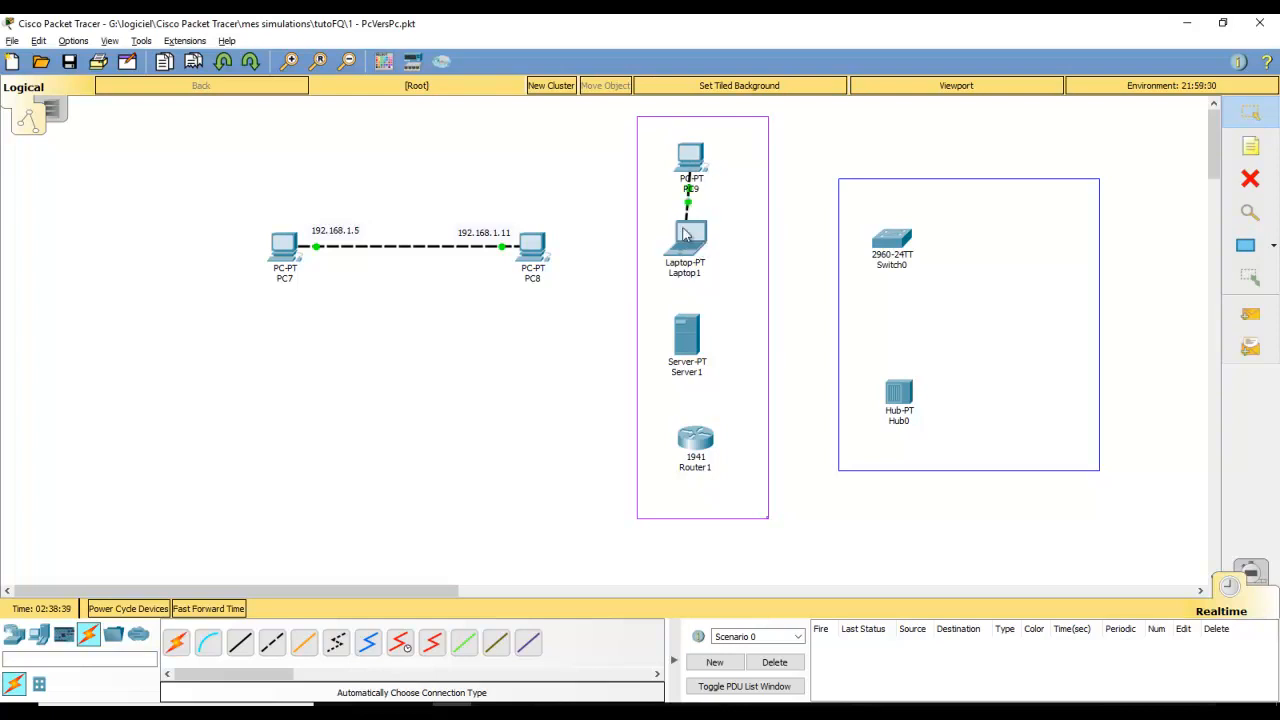
drag(679, 150, 675, 148)
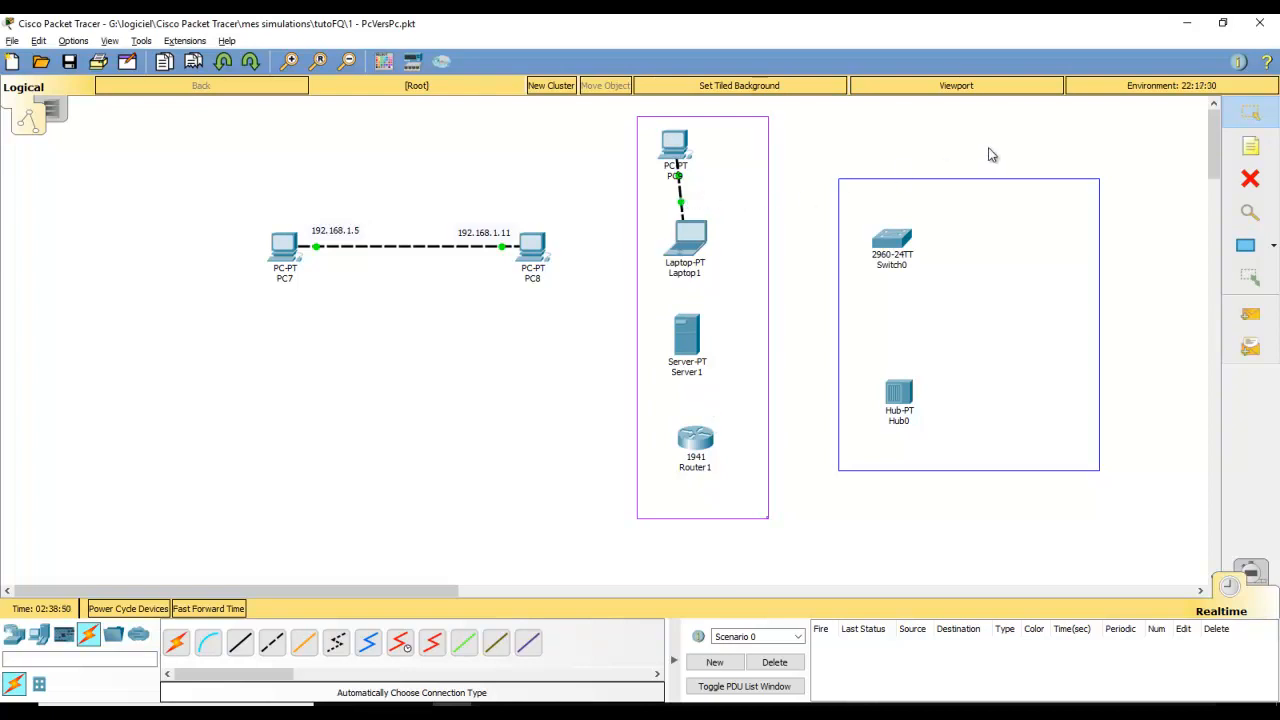
click(175, 642)
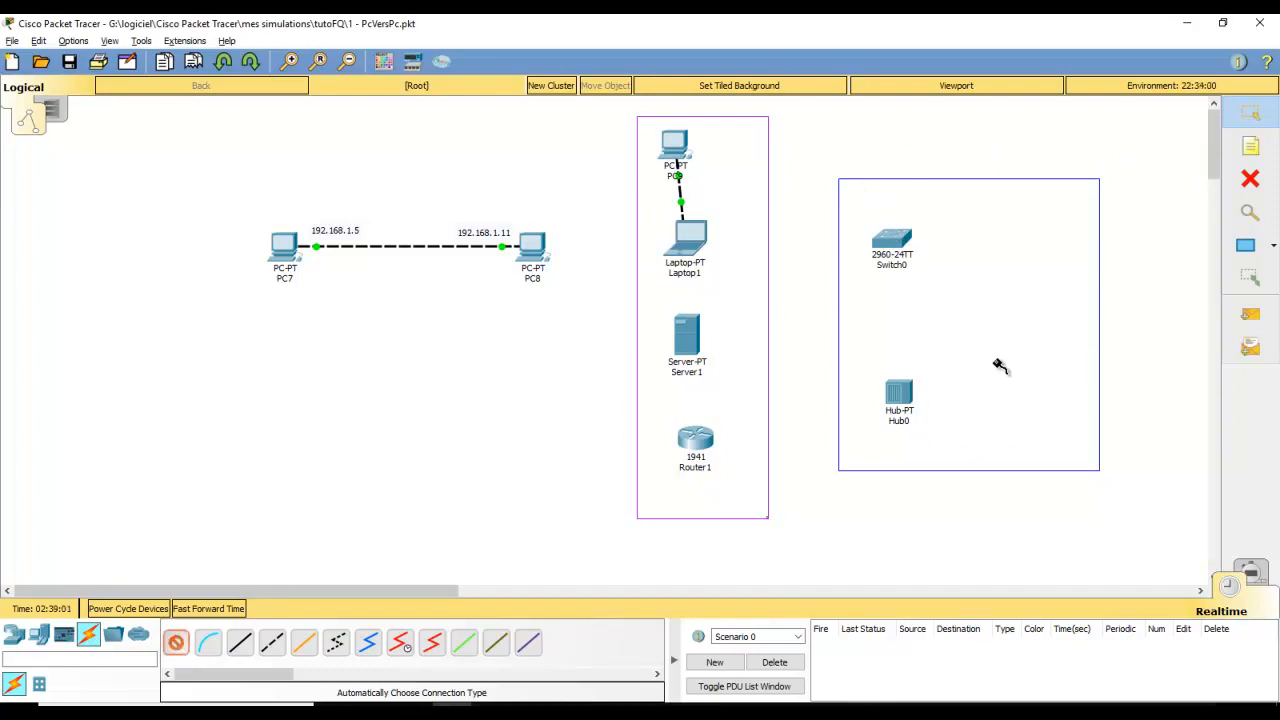
click(891, 248)
click(898, 393)
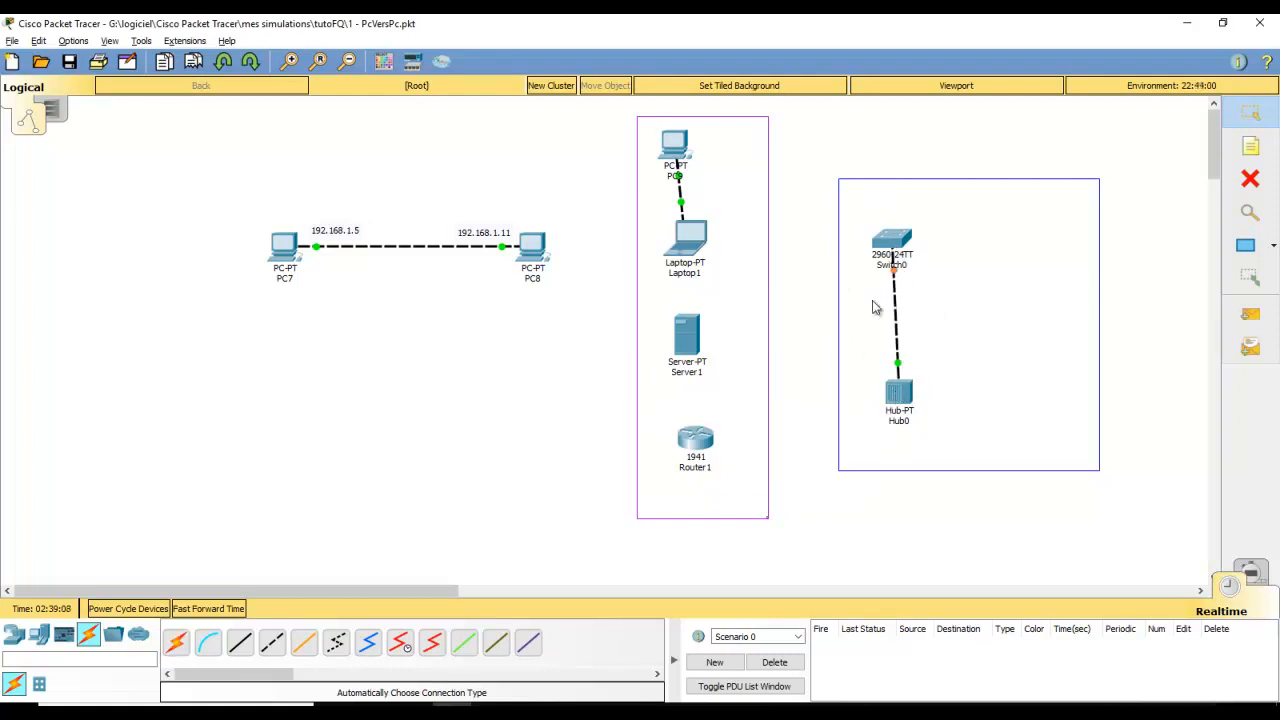
Delete the Switch0–Hub0 and PC9–Laptop1 cables
click(1250, 180)
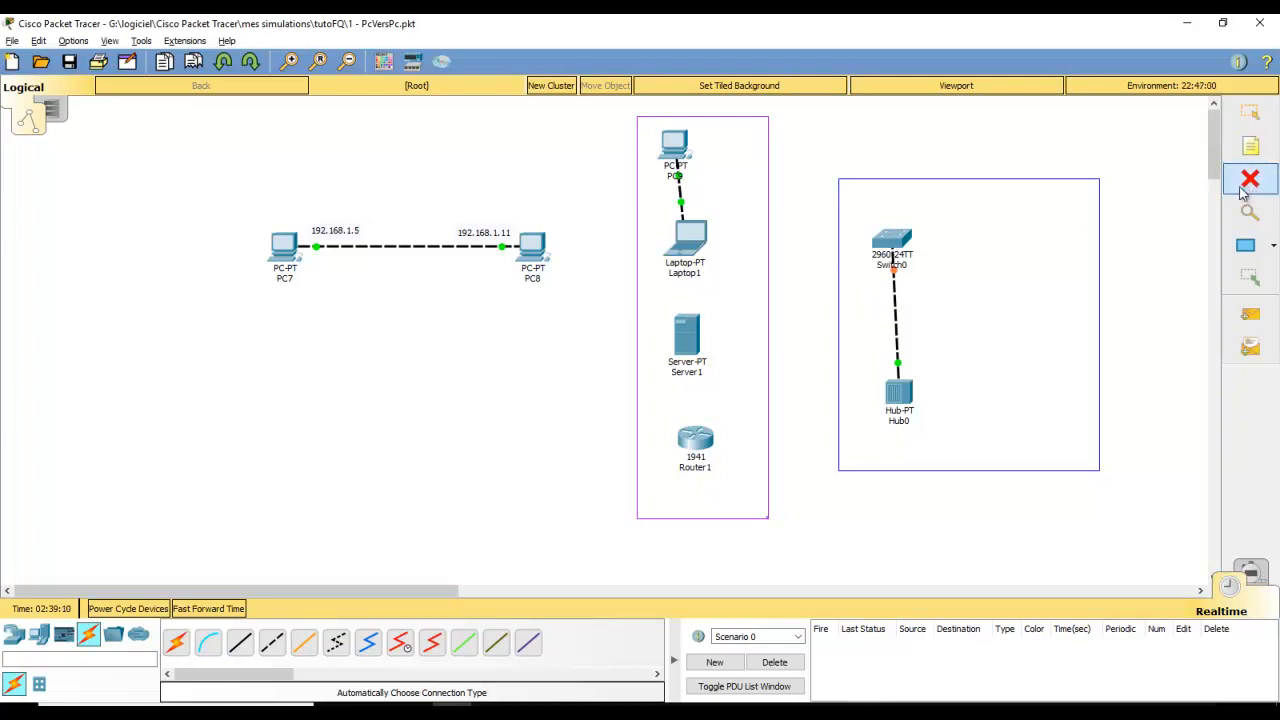
click(894, 322)
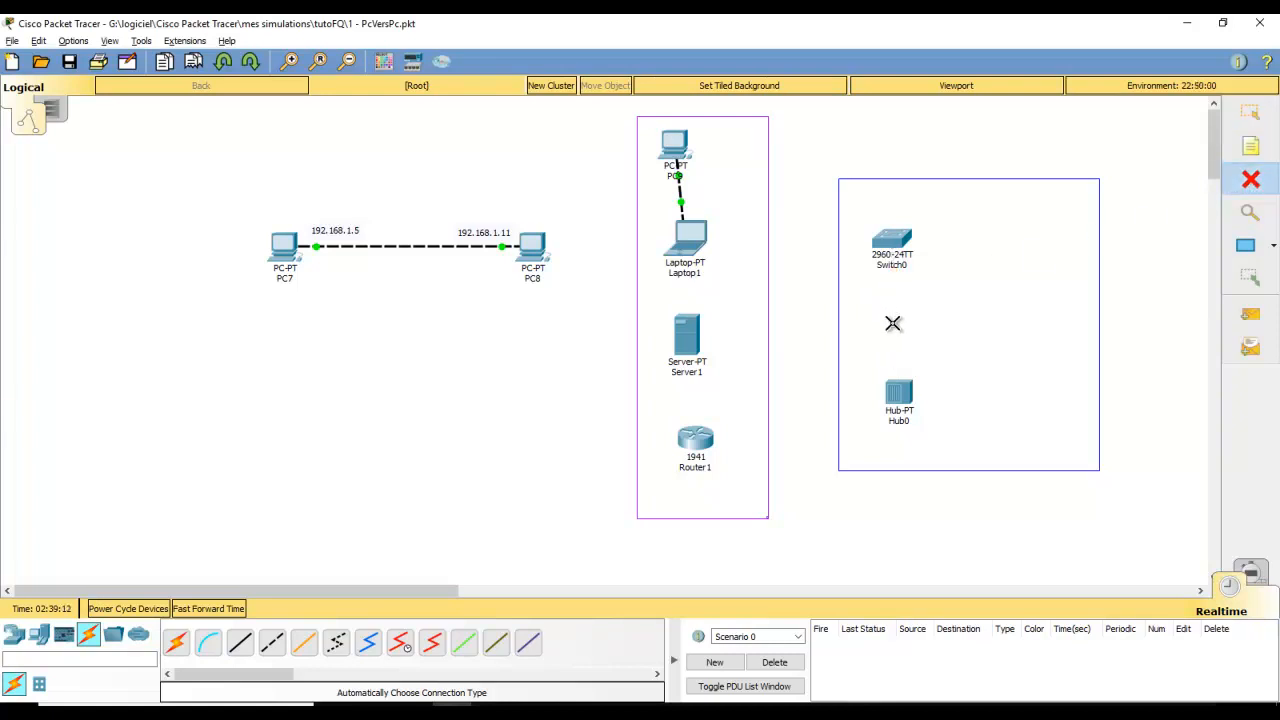
click(681, 191)
key(Escape)
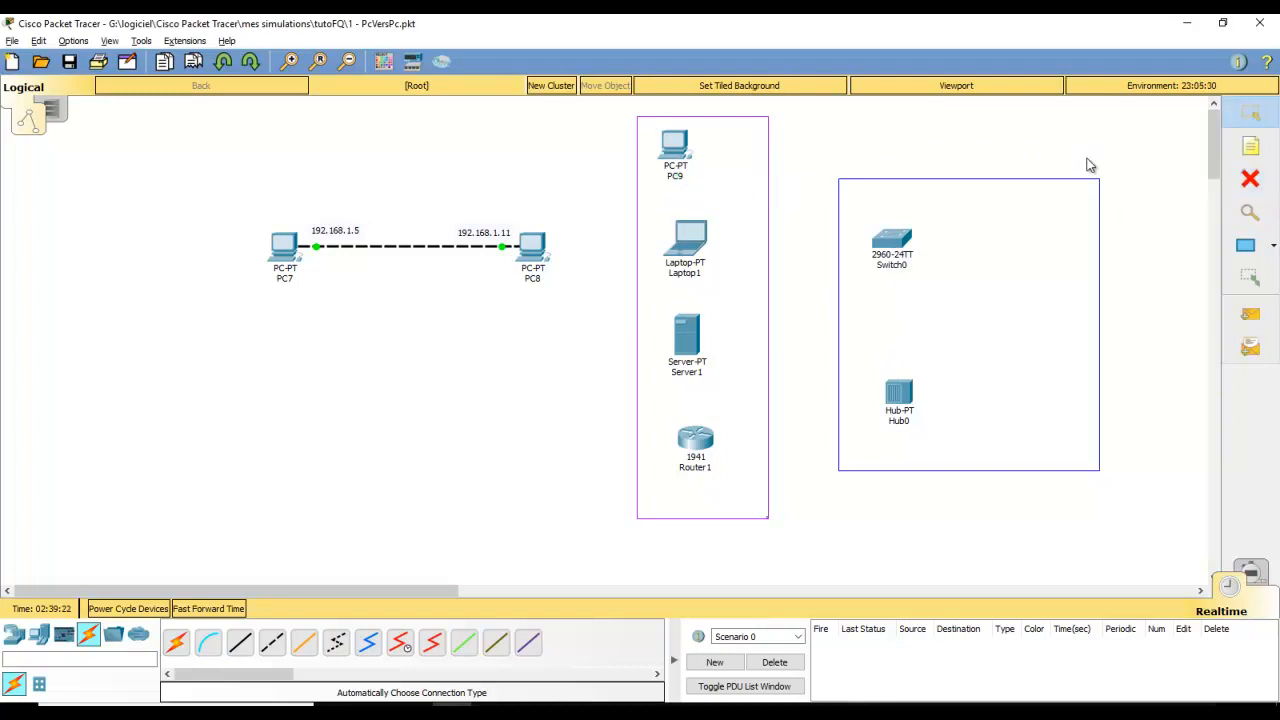
Auto-cable PC9 and Laptop1 to Switch0, and Server1 to Hub0
click(175, 645)
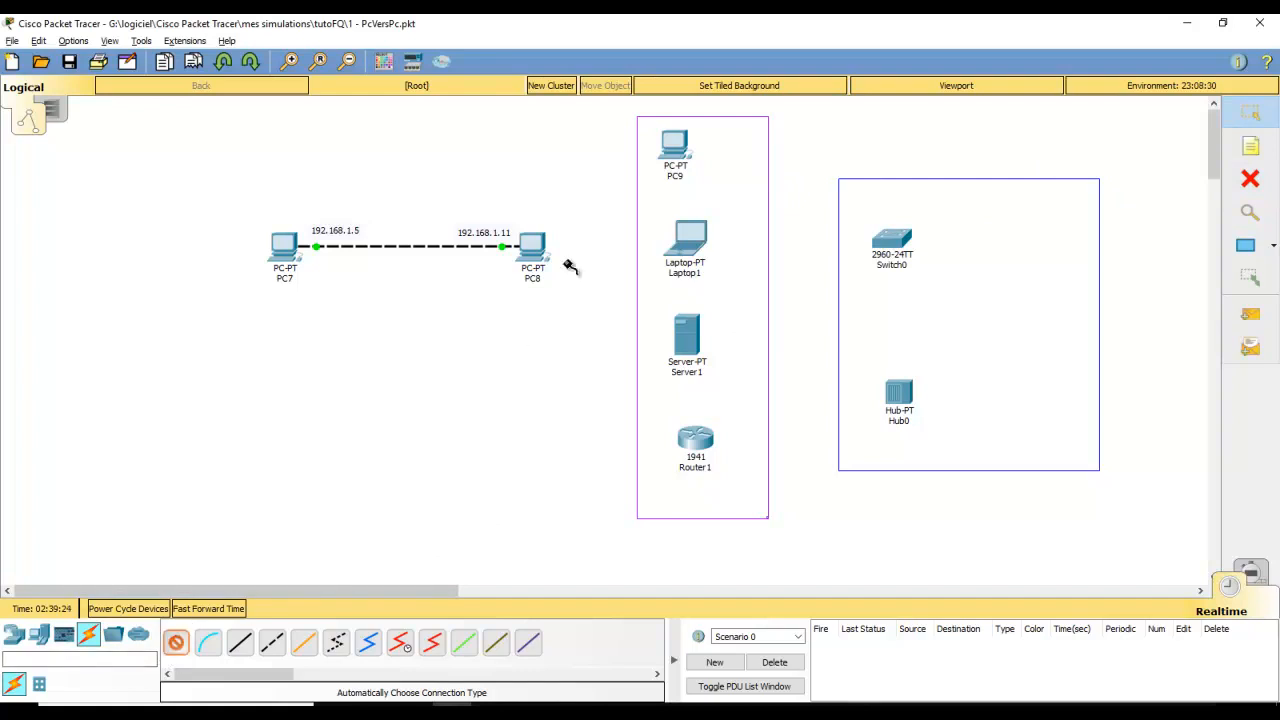
click(676, 148)
click(884, 243)
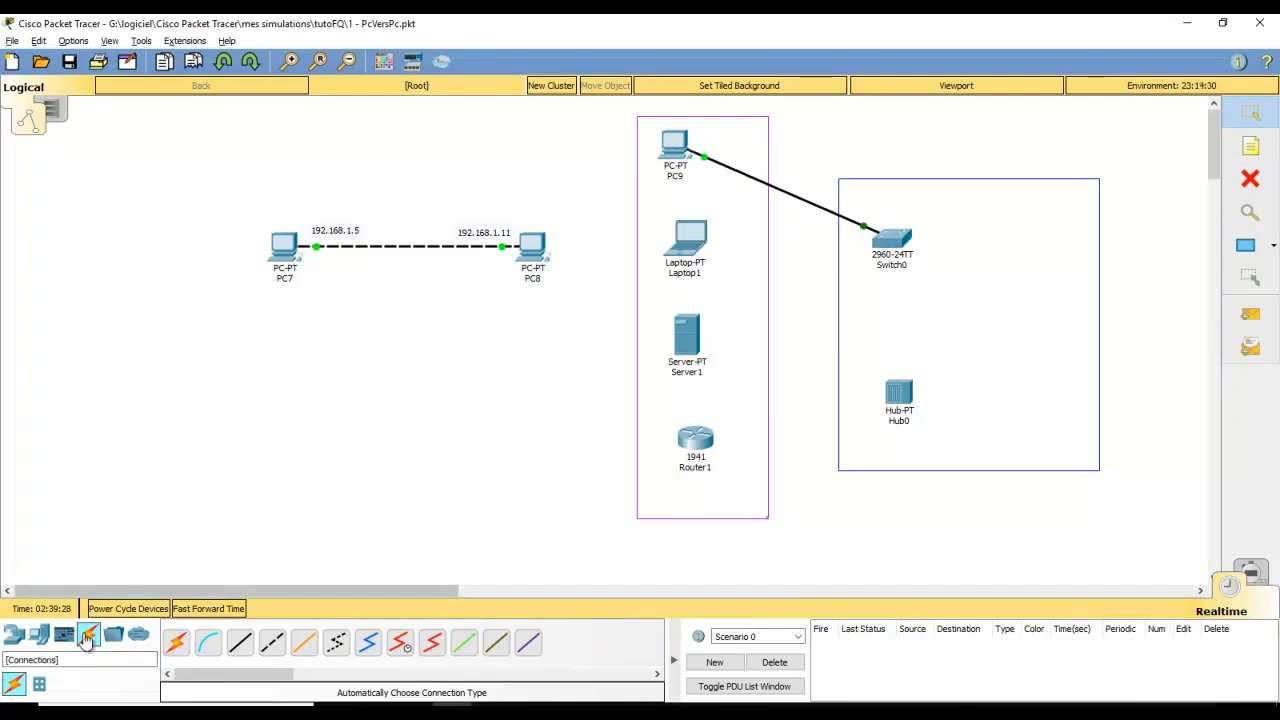
click(175, 643)
click(686, 342)
click(895, 390)
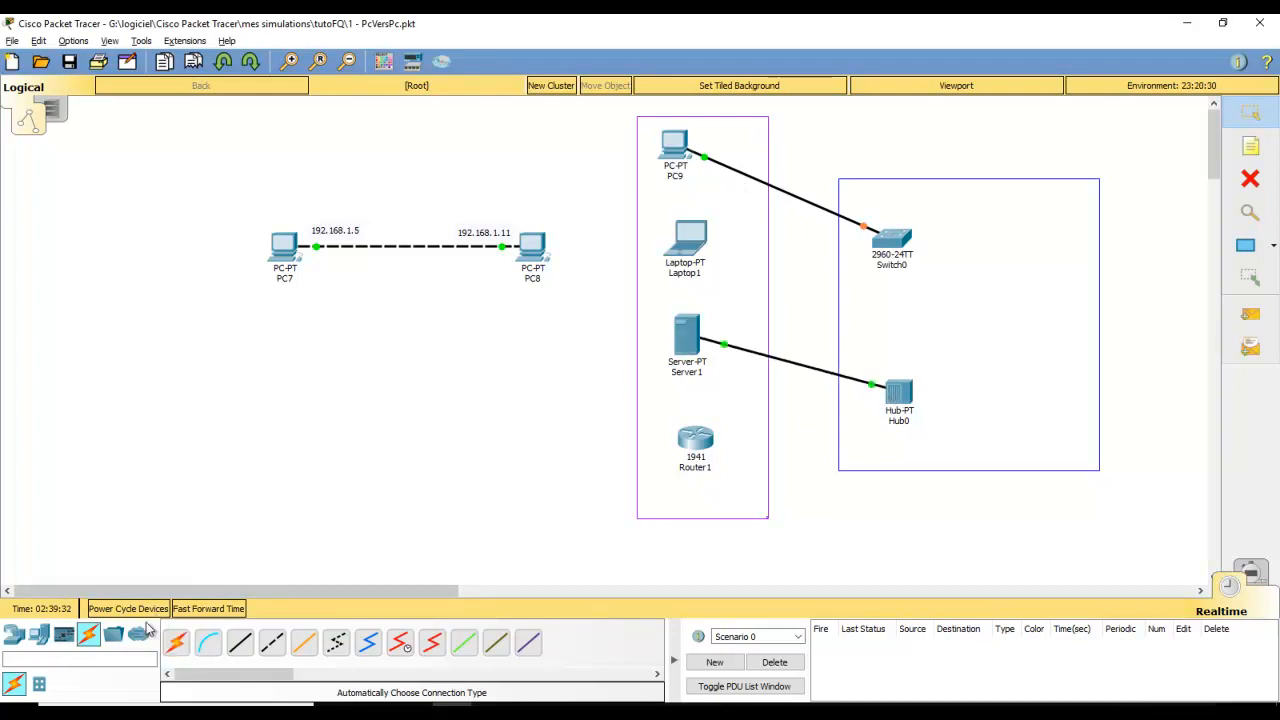
click(175, 643)
click(689, 242)
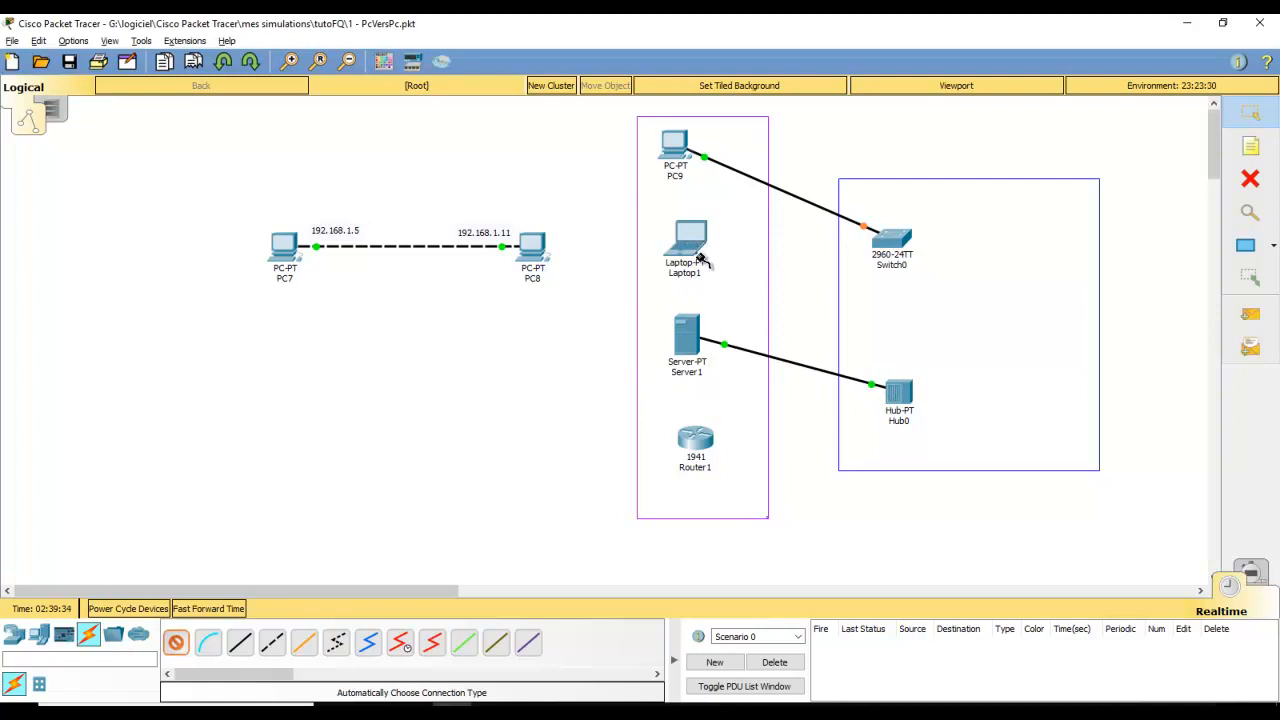
click(893, 241)
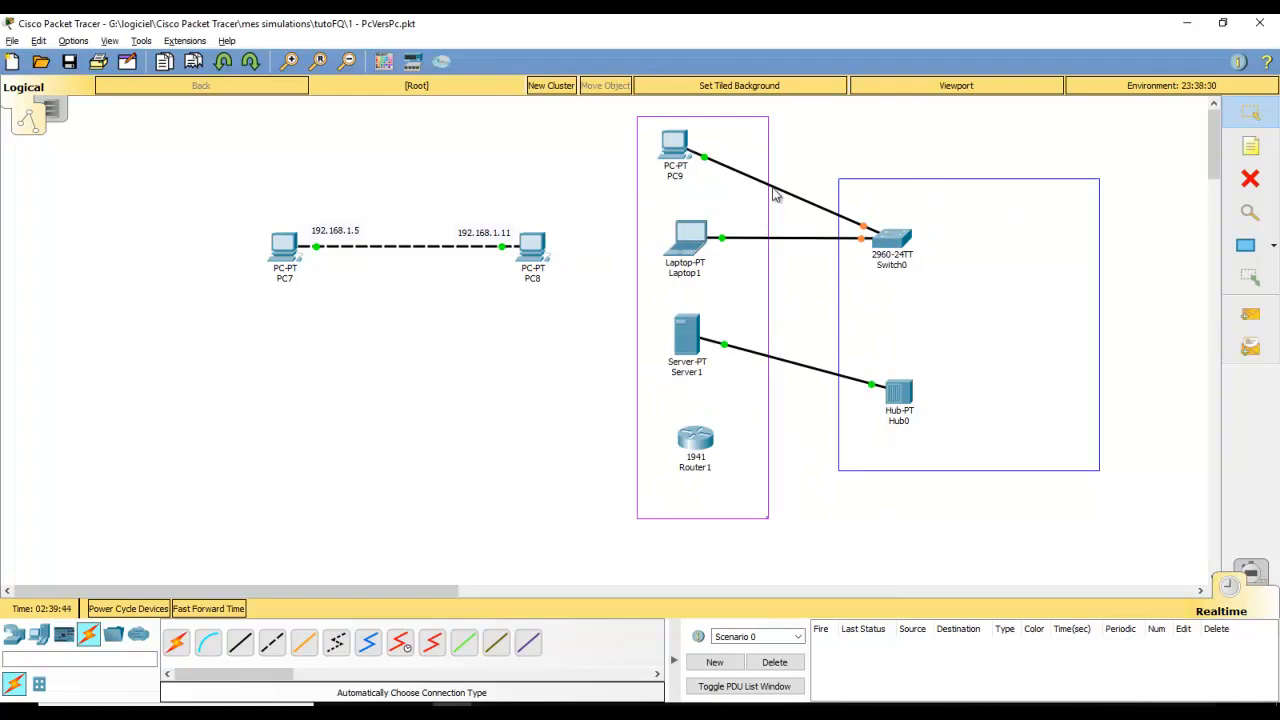
key(Delete)
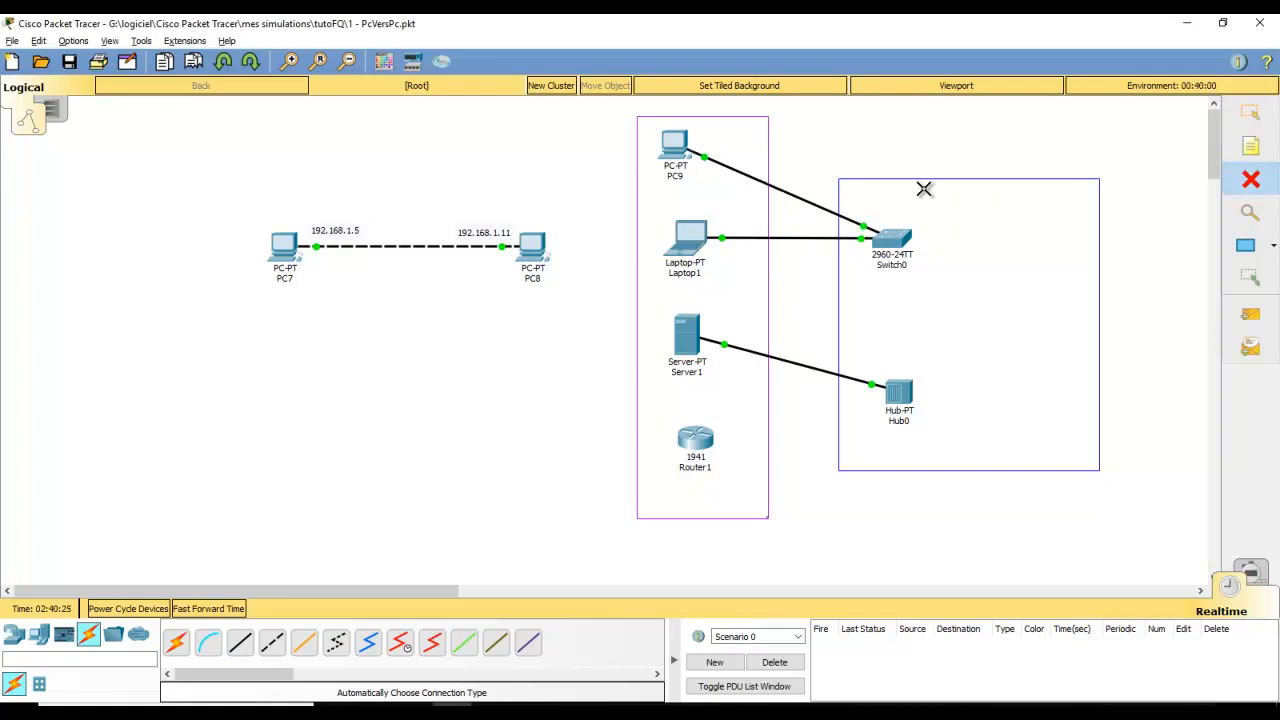
Replace the dashed PC7–PC8 link with a copper straight-through cable between their FastEthernet0 ports
click(432, 247)
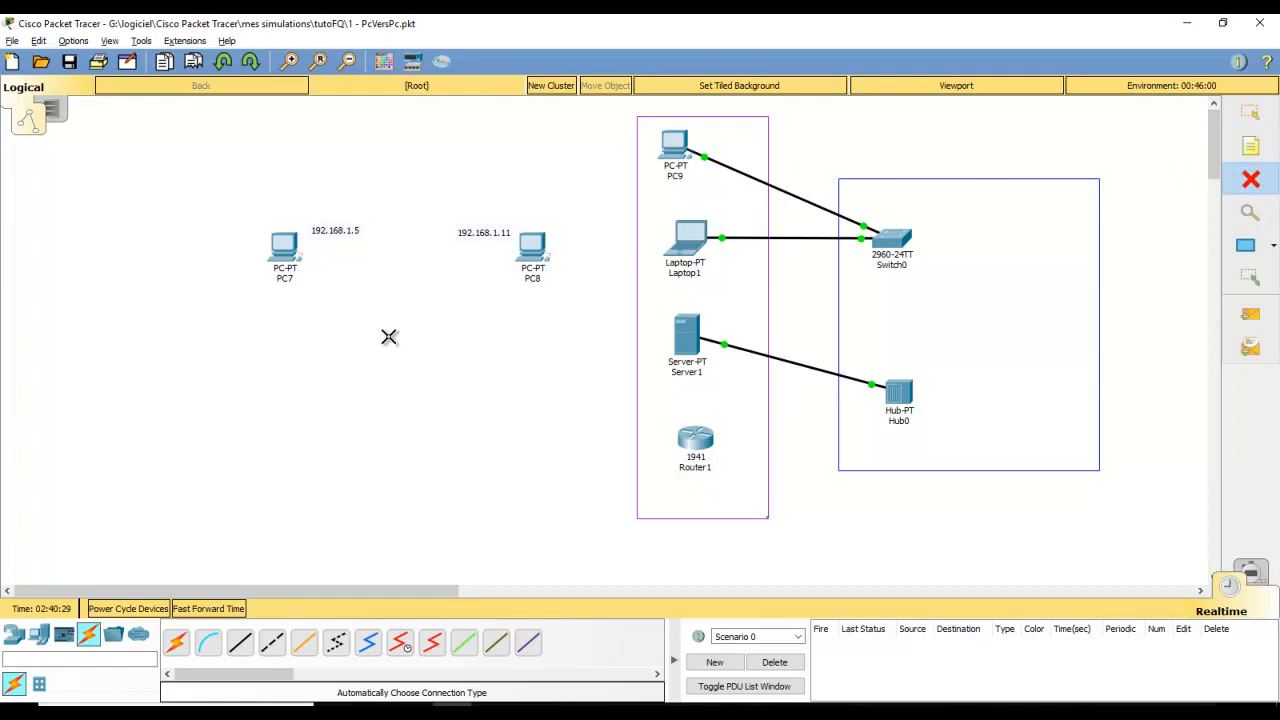
key(Escape)
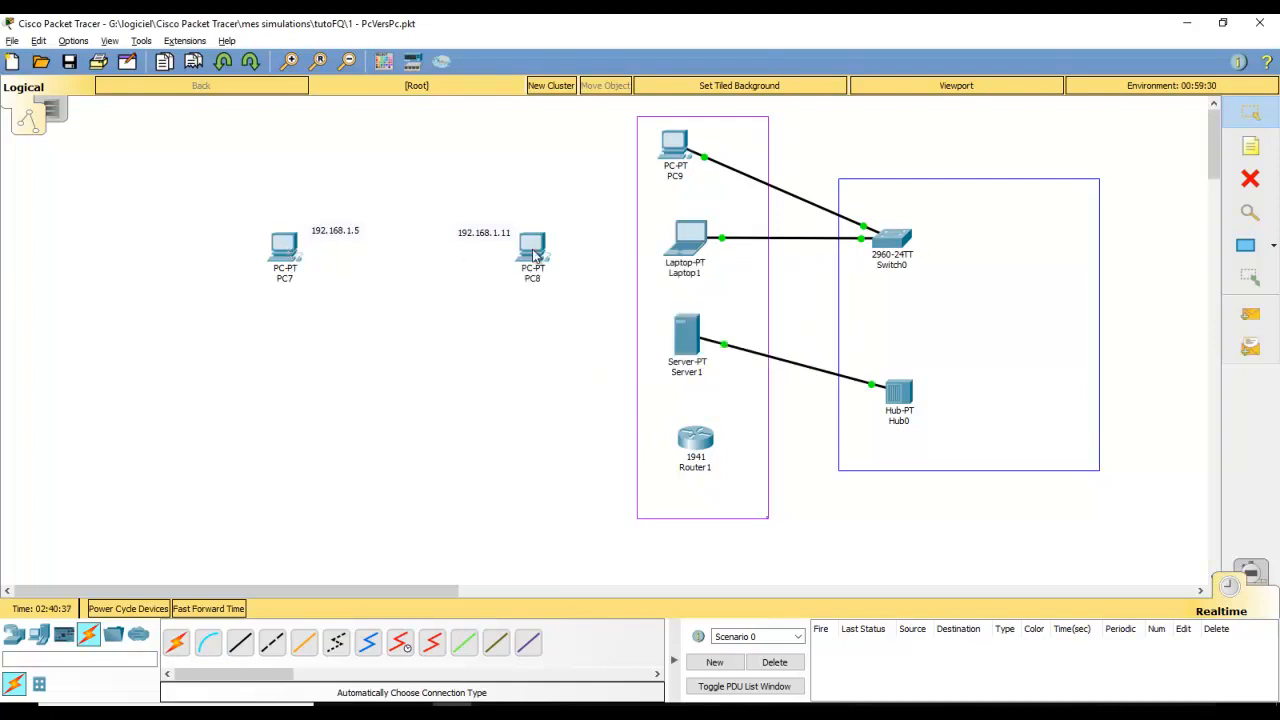
click(240, 645)
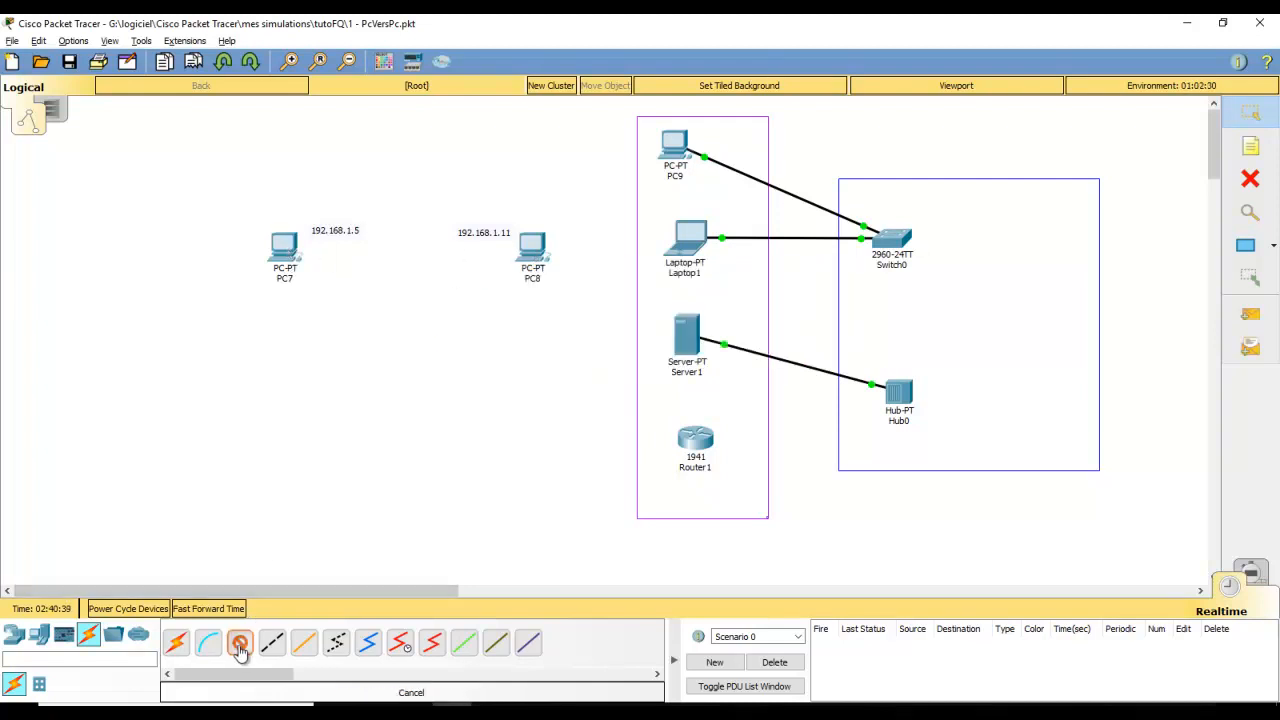
click(283, 250)
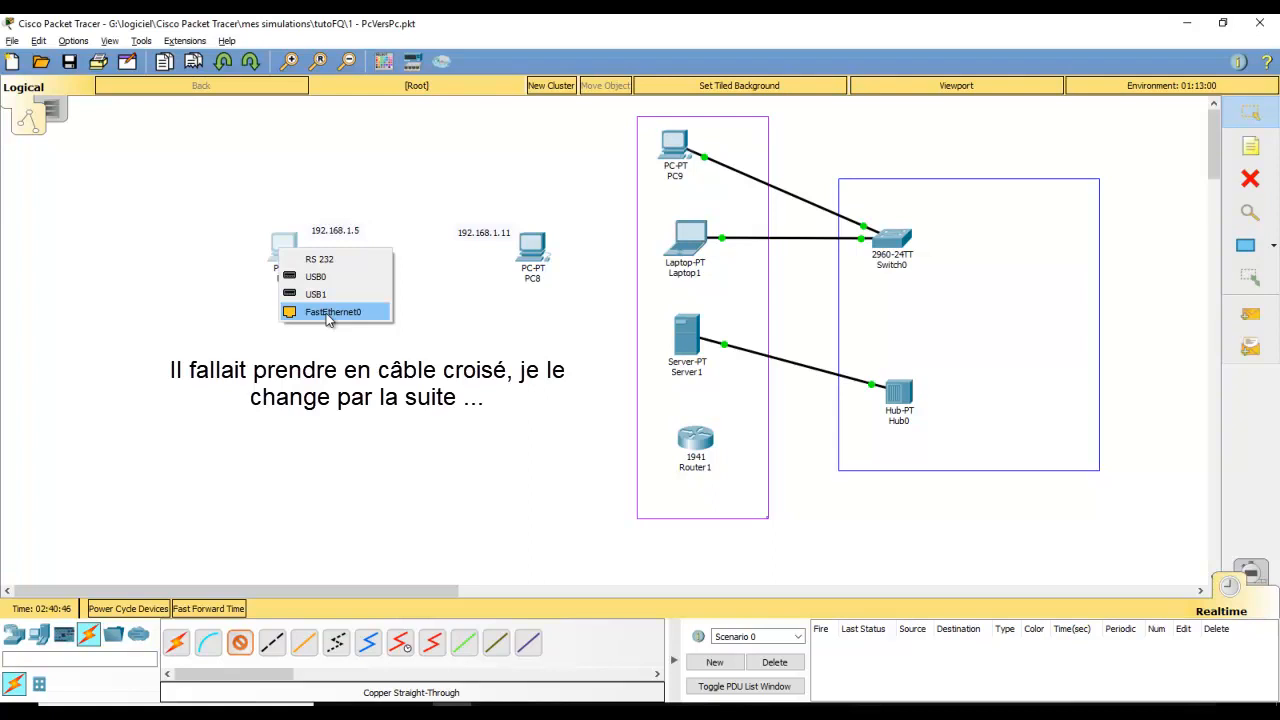
click(330, 314)
click(529, 248)
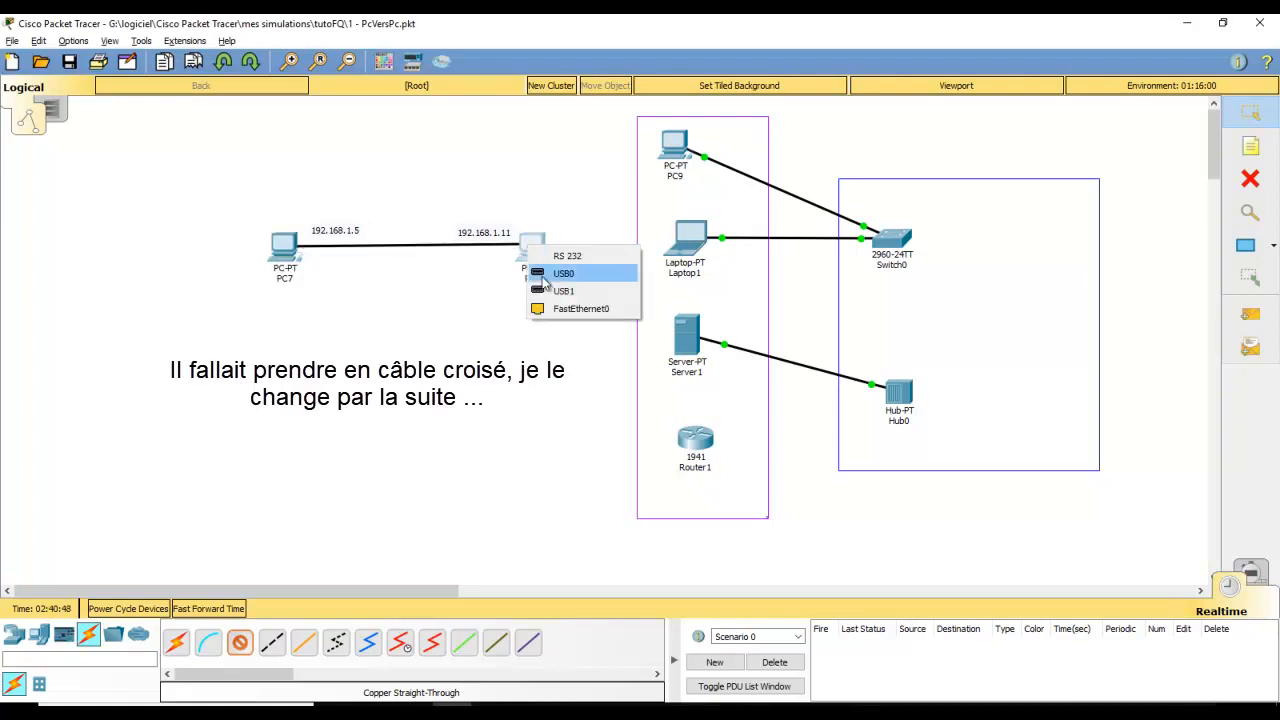
click(565, 311)
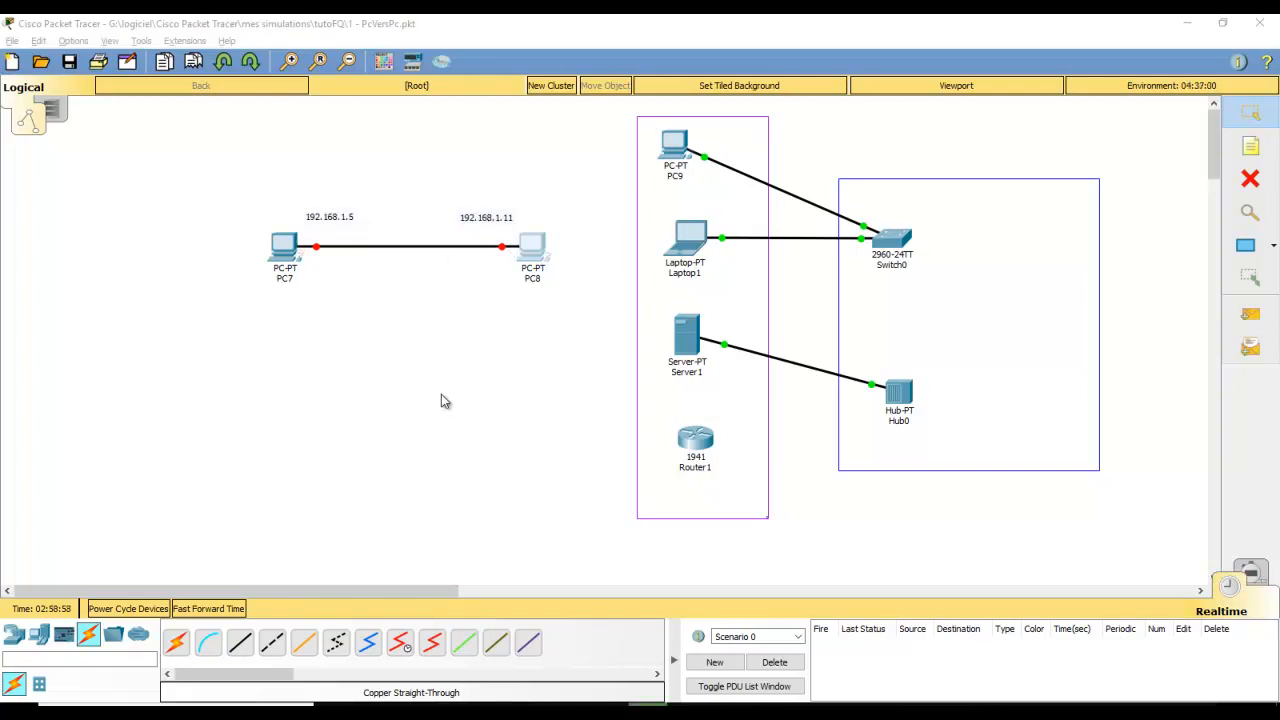
Give PC7 the static IP 192.168.1.5 with subnet mask 255.255.255.0
click(284, 250)
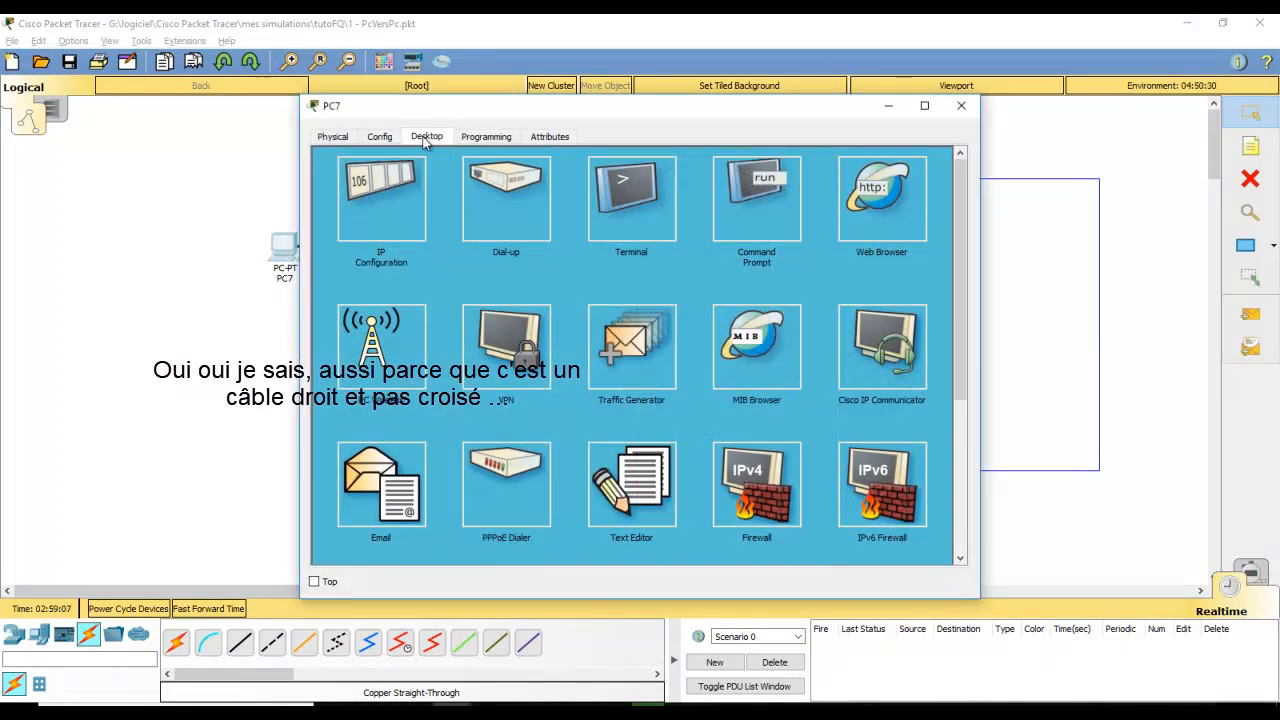
click(388, 193)
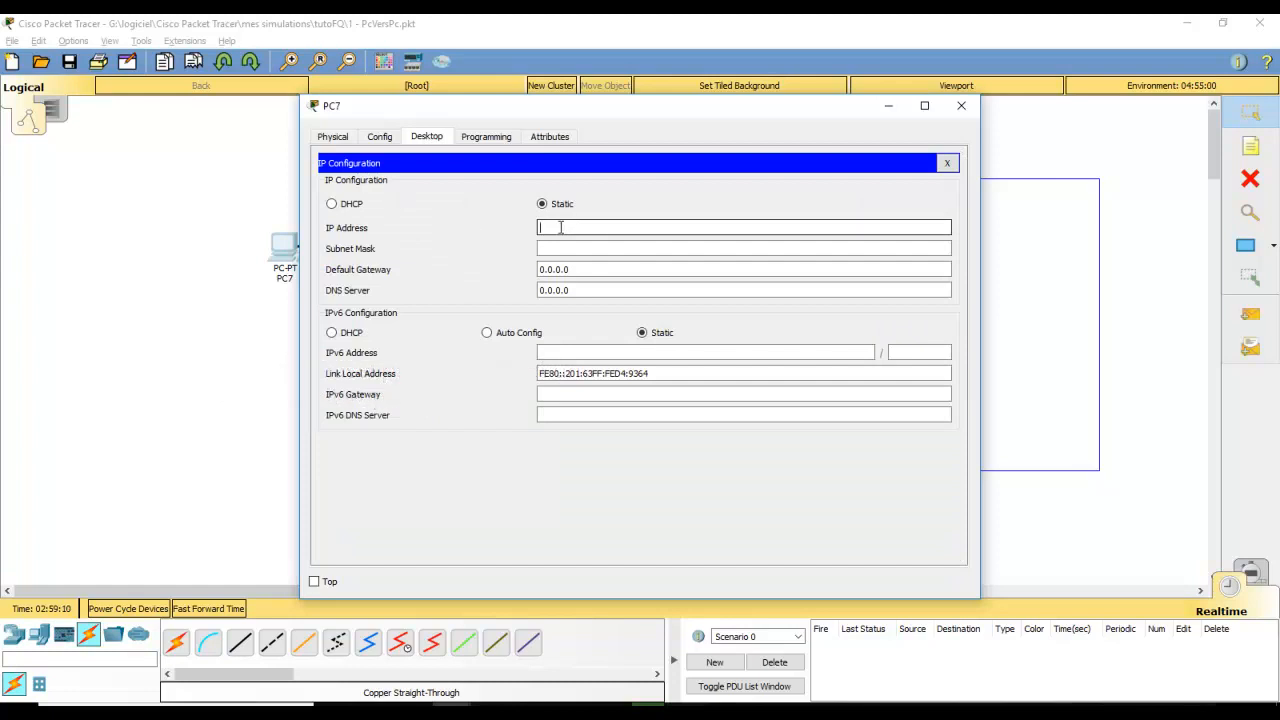
drag(535, 117, 697, 197)
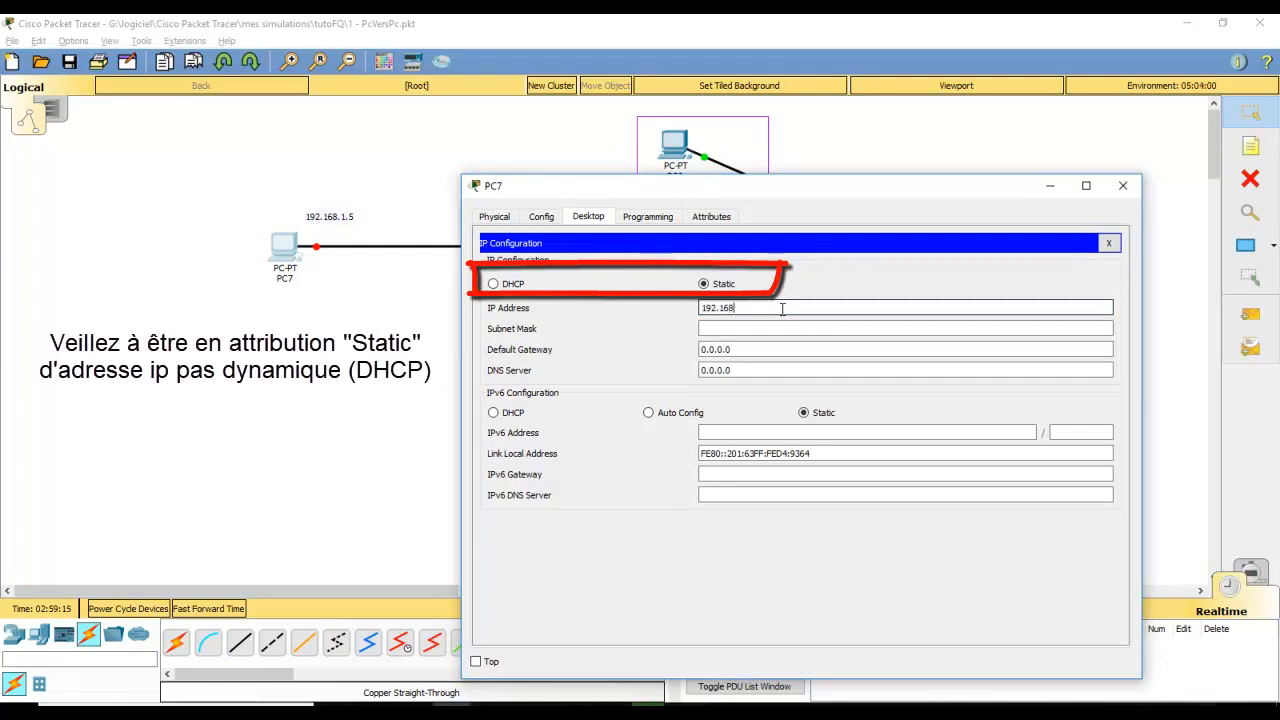
text(1.5)
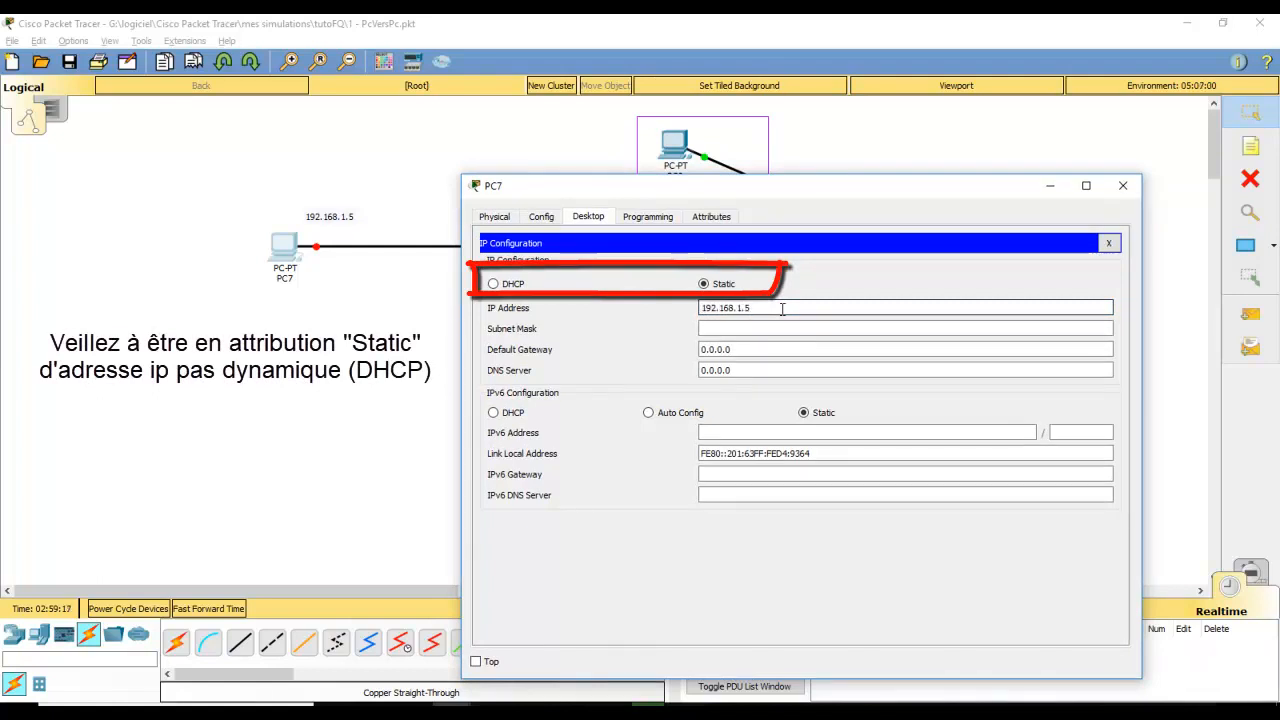
click(758, 330)
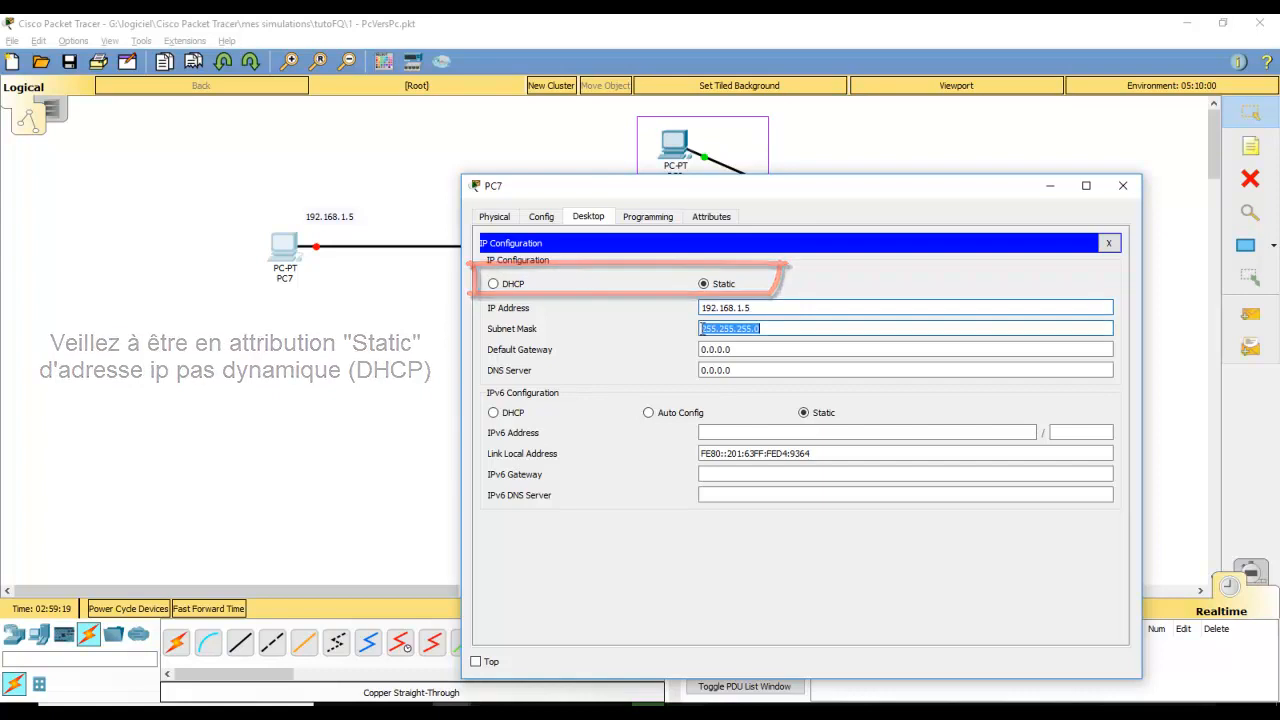
click(1122, 186)
click(533, 250)
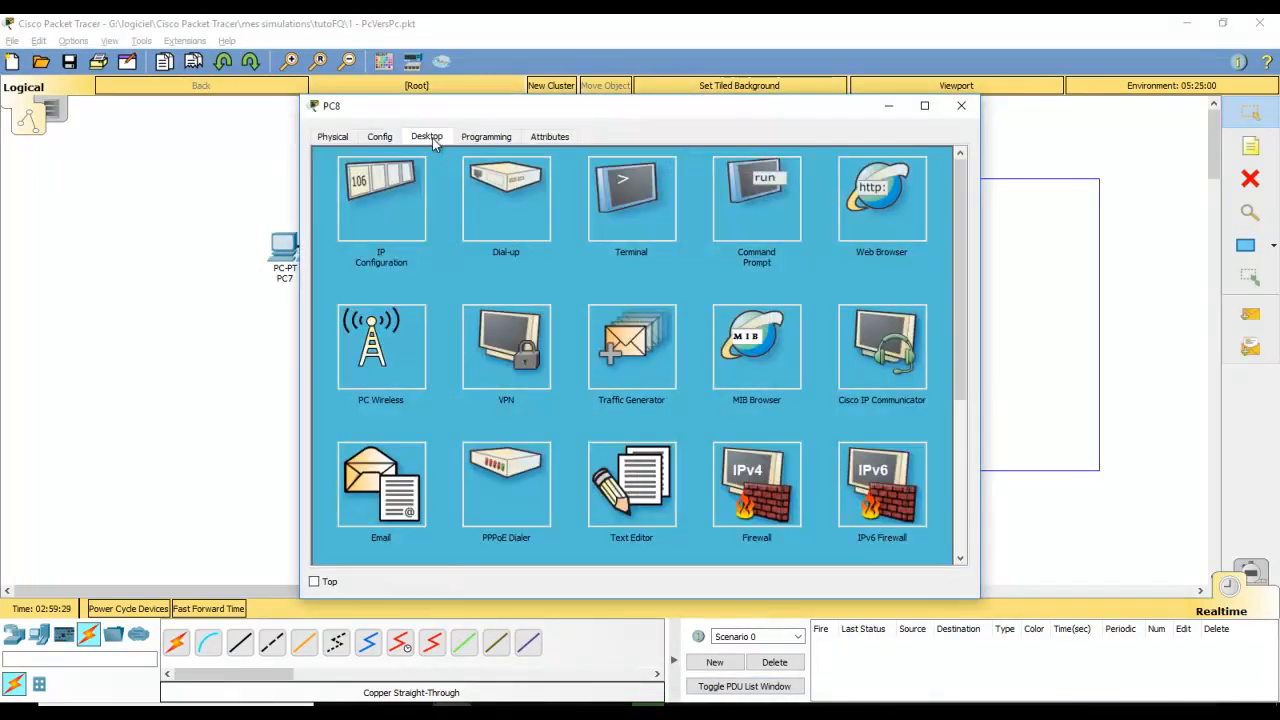
Set PC8's IP address to 192.168.1.11 with the default mask 255.255.255.0
click(391, 194)
click(570, 227)
drag(641, 105, 641, 267)
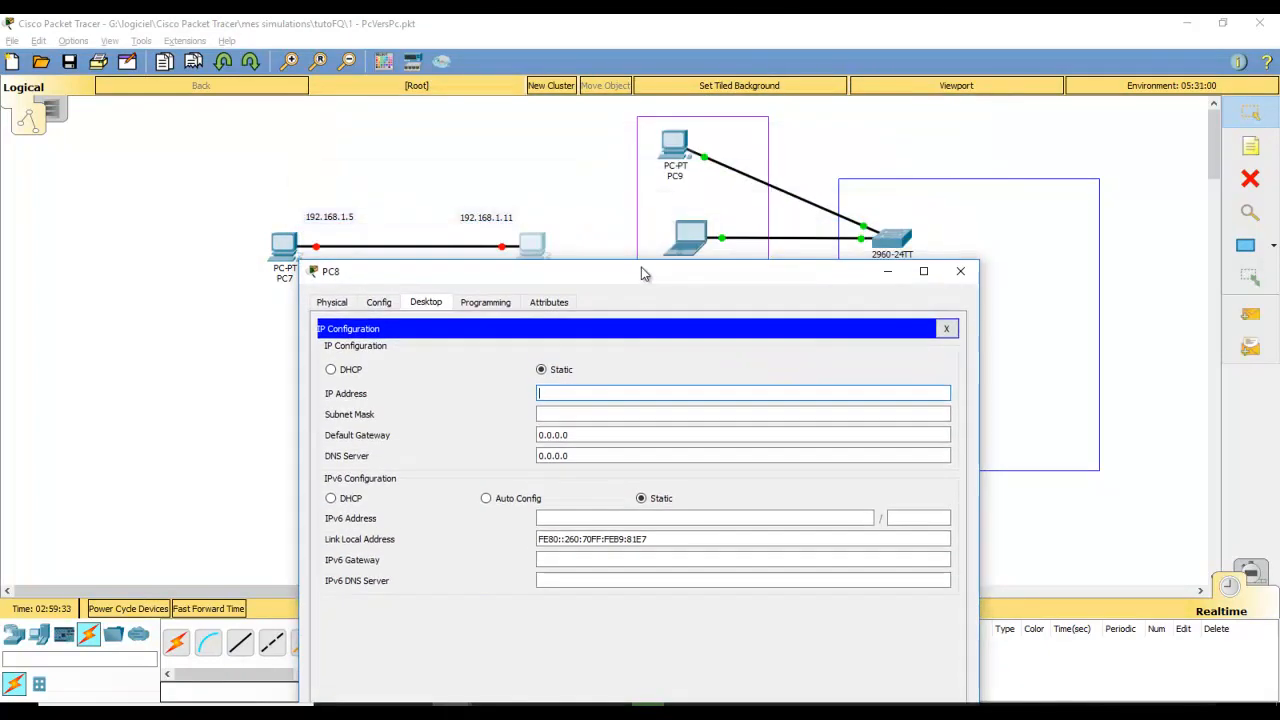
click(600, 393)
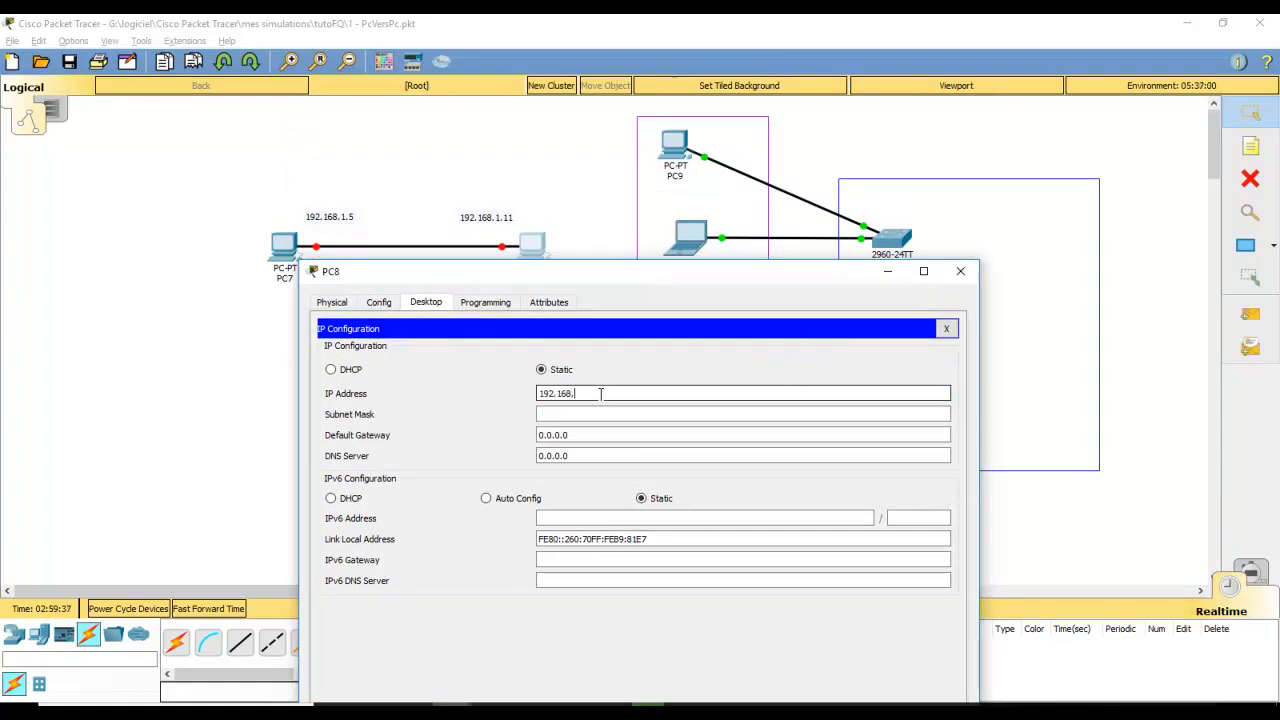
text(192.168.1.1)
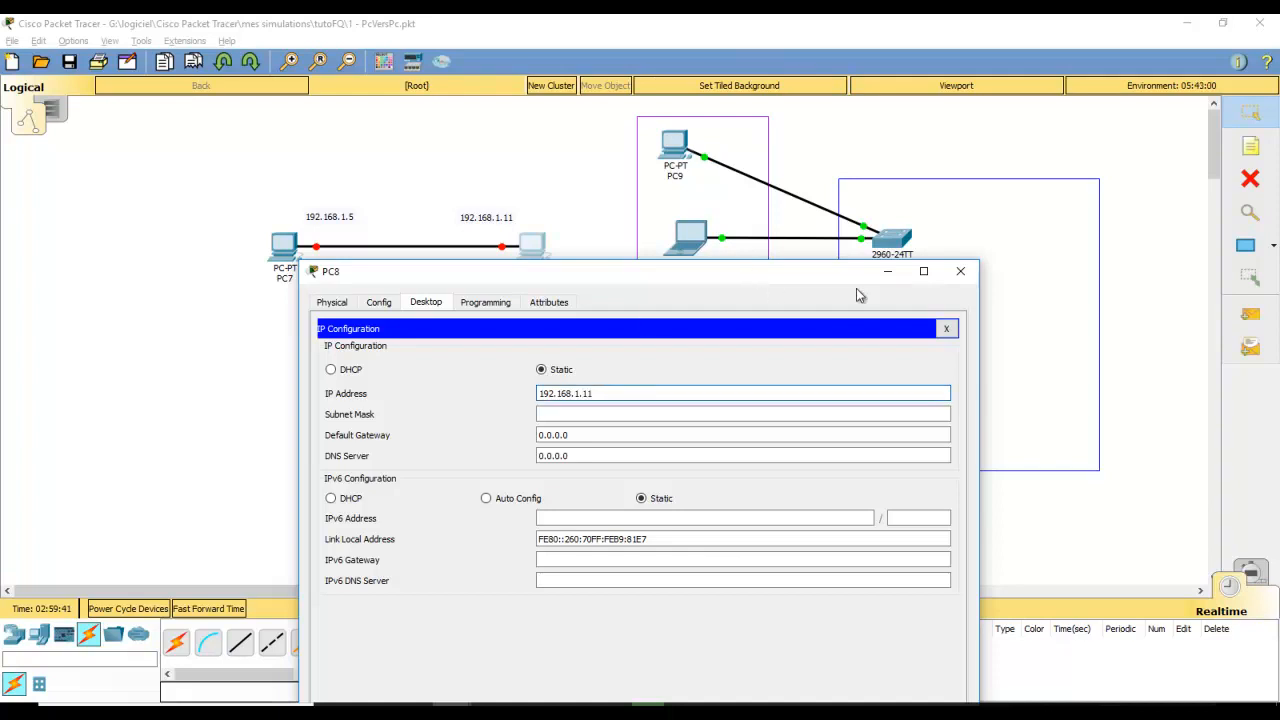
text(1)
key(Tab)
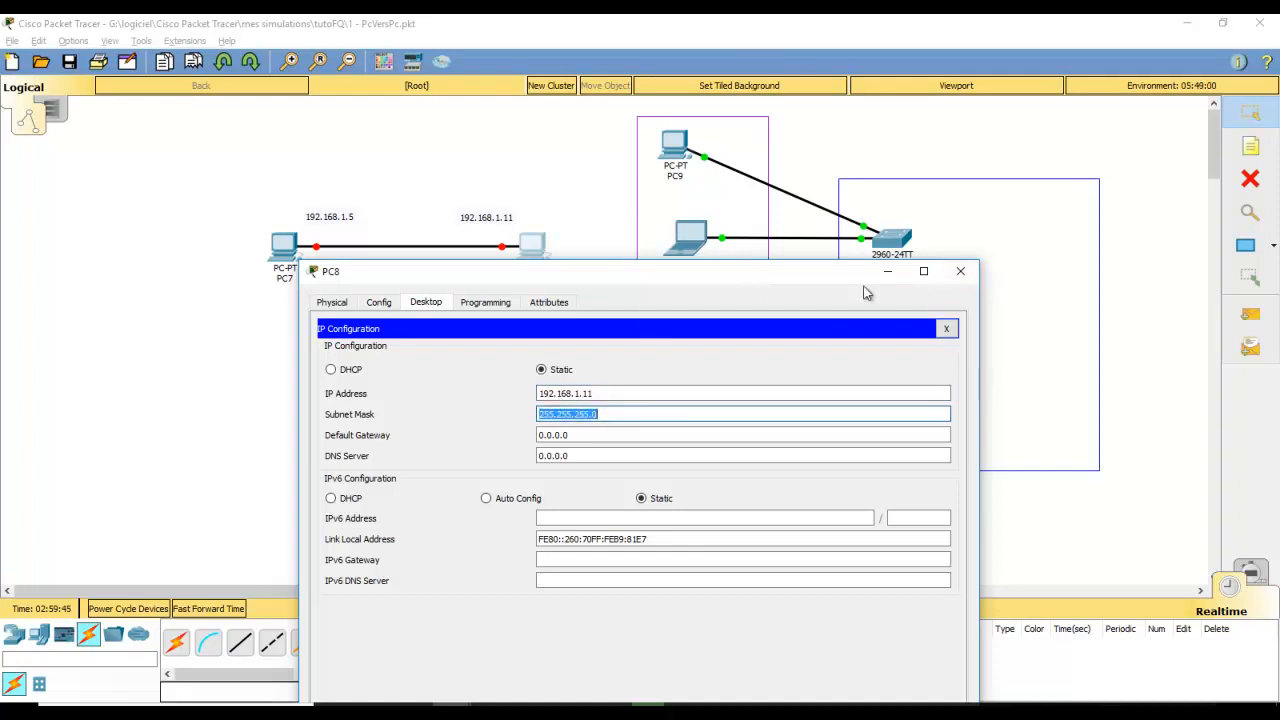
click(962, 272)
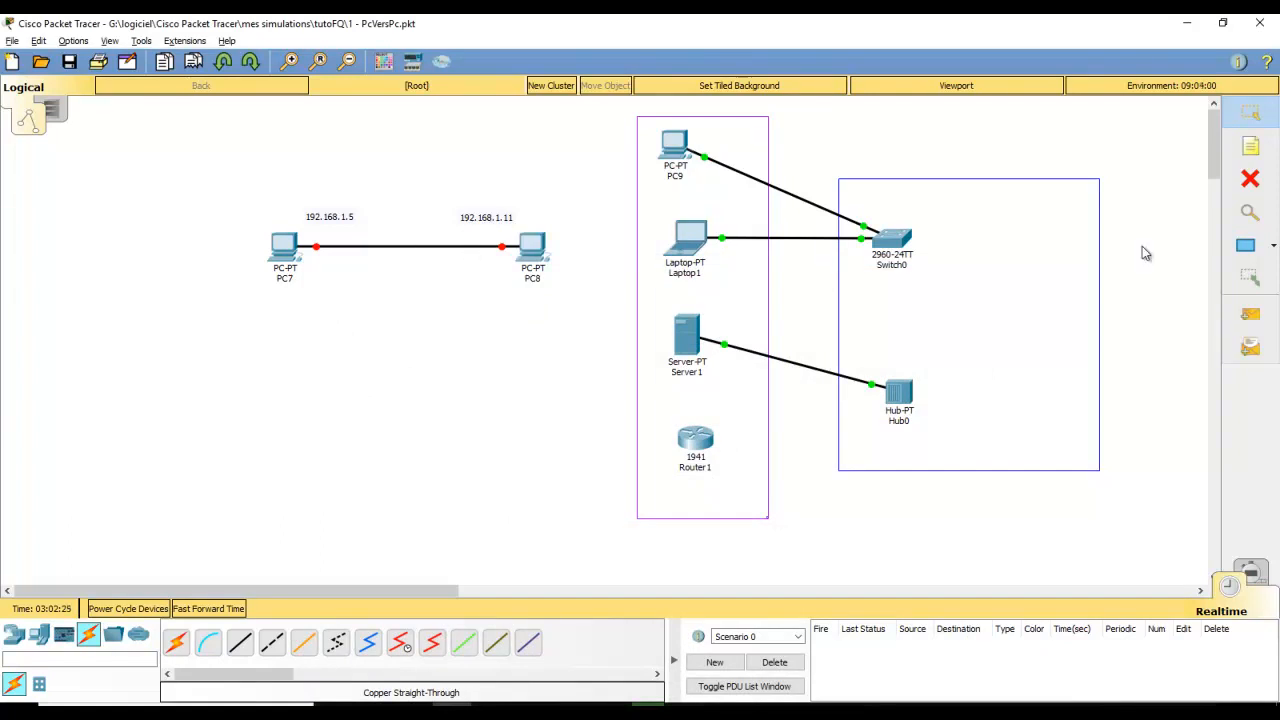
Delete the existing cable between PC7 and PC8
click(1252, 183)
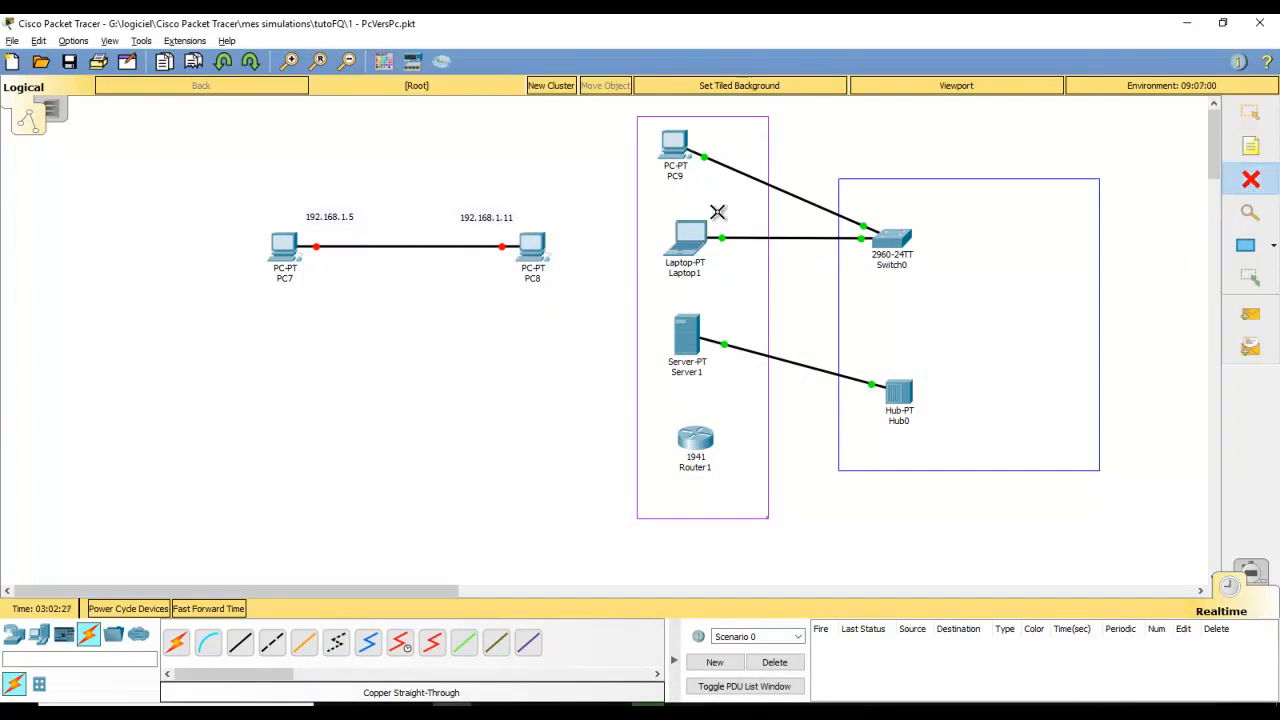
click(427, 245)
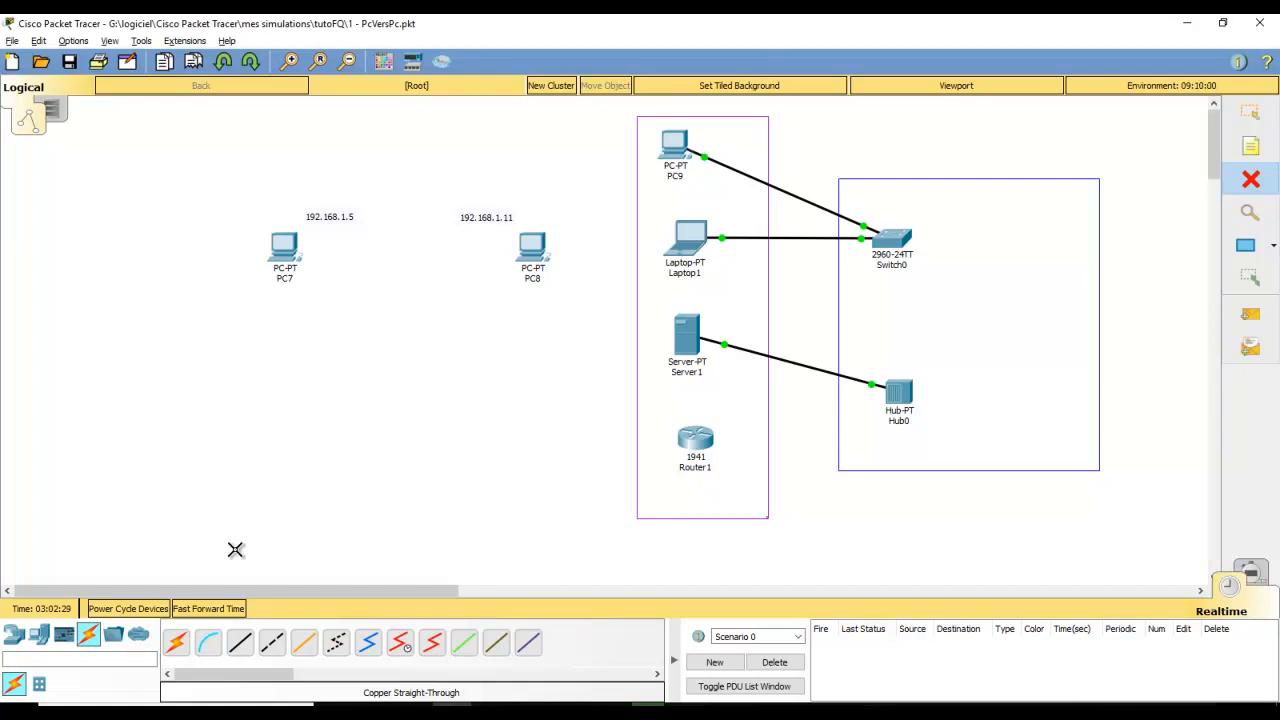
key(Escape)
Join PC7 and PC8 FastEthernet0 ports with a copper cross-over cable
click(277, 650)
click(284, 252)
click(330, 297)
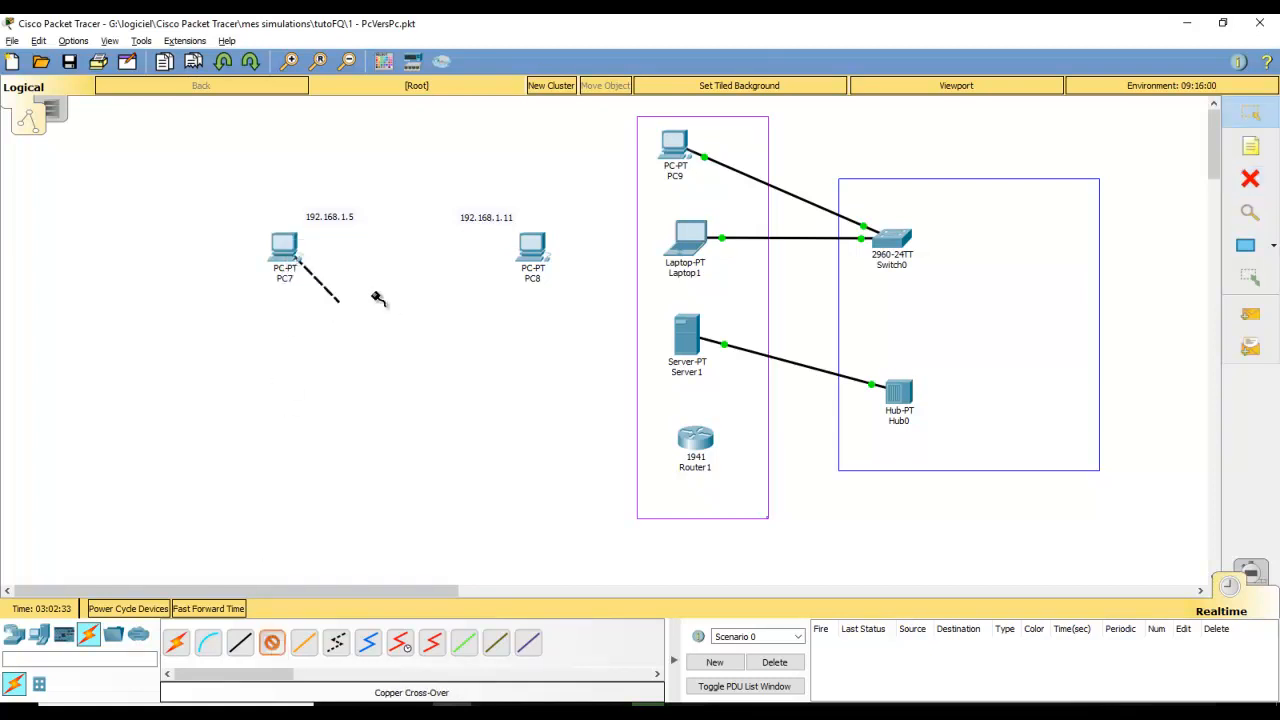
click(532, 250)
click(548, 308)
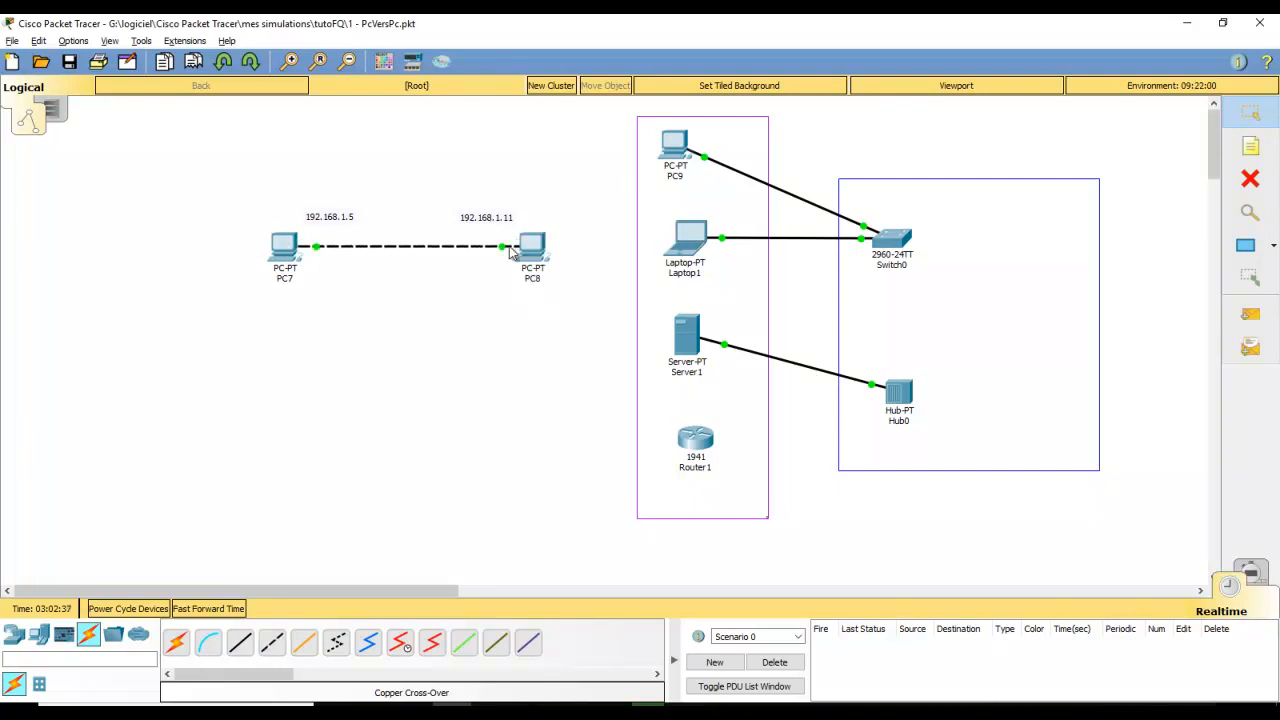
mouse_move(298, 252)
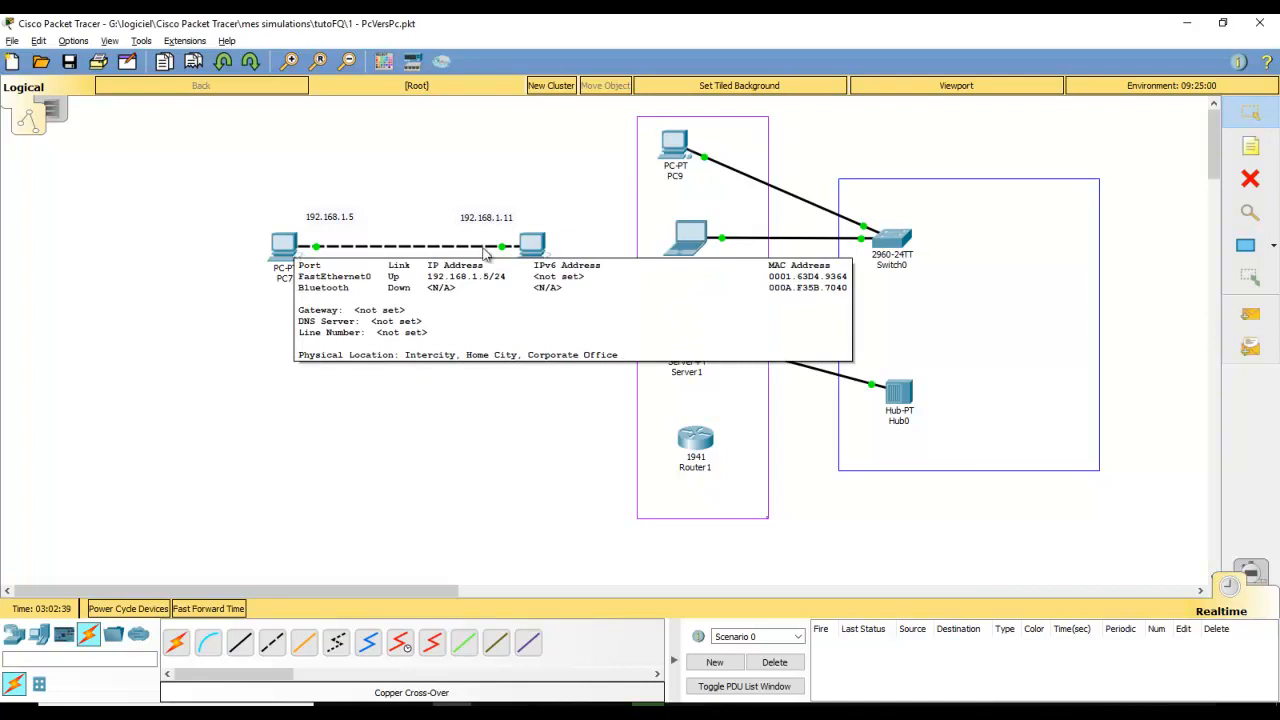
click(284, 246)
click(378, 193)
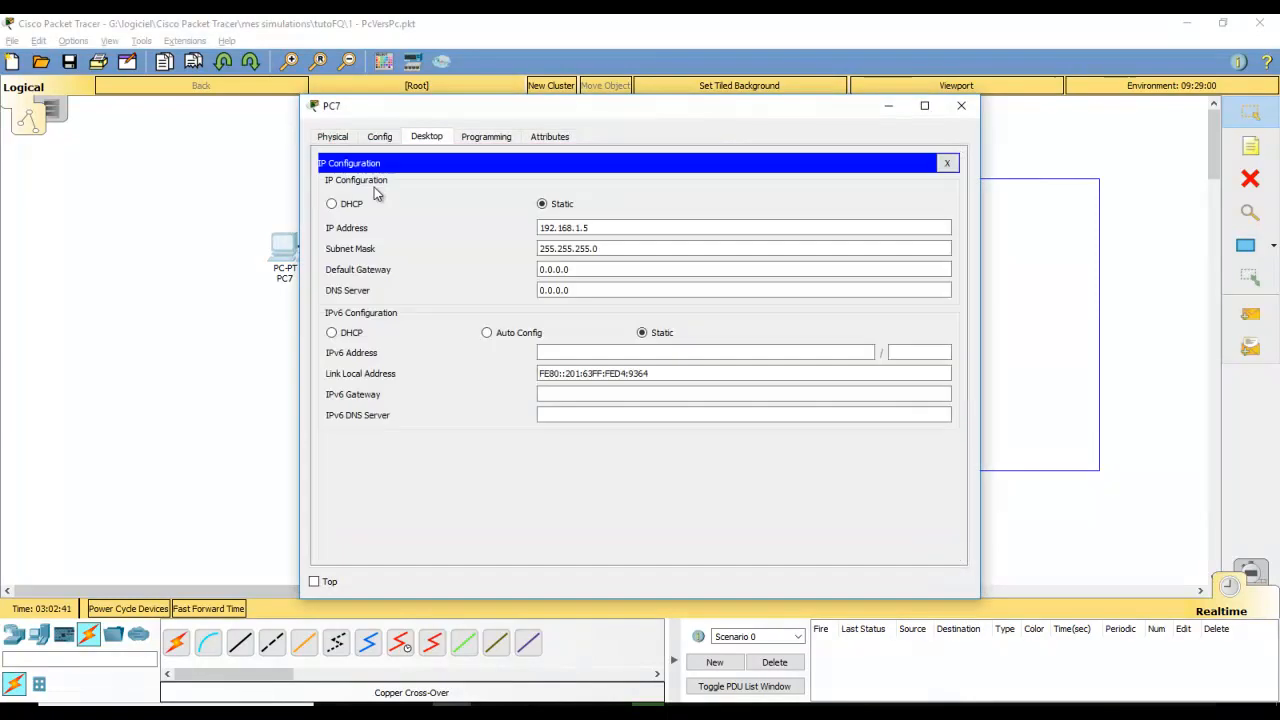
drag(614, 228, 543, 229)
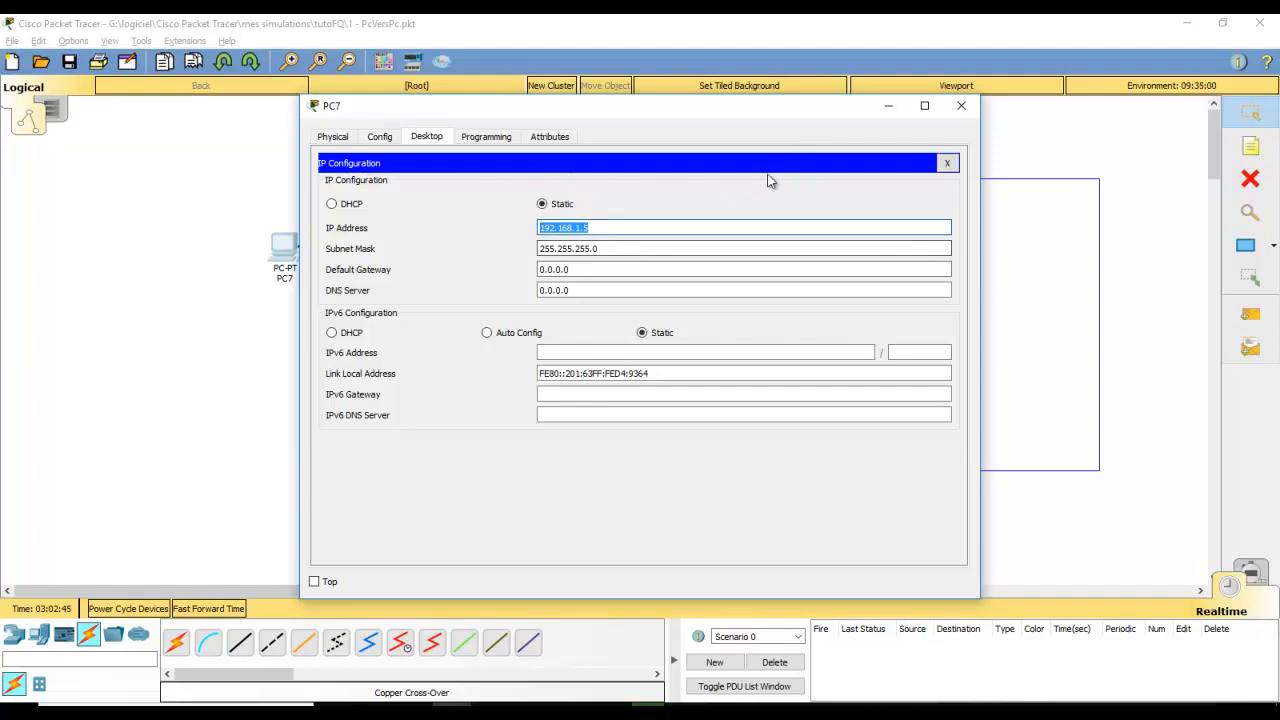
drag(782, 103, 749, 162)
click(921, 167)
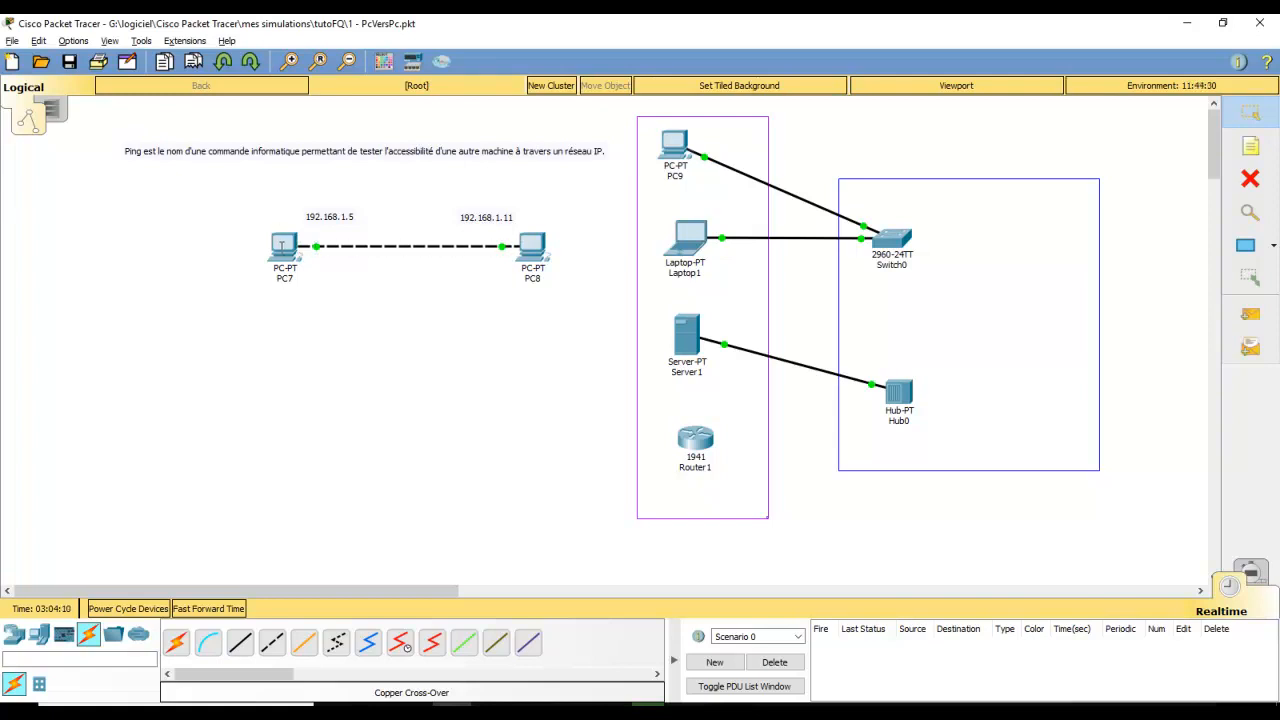
Ping 192.168.1.11 from PC7's Command Prompt and highlight the reply addresses
mouse_move(284, 246)
mouse_move(535, 248)
click(284, 246)
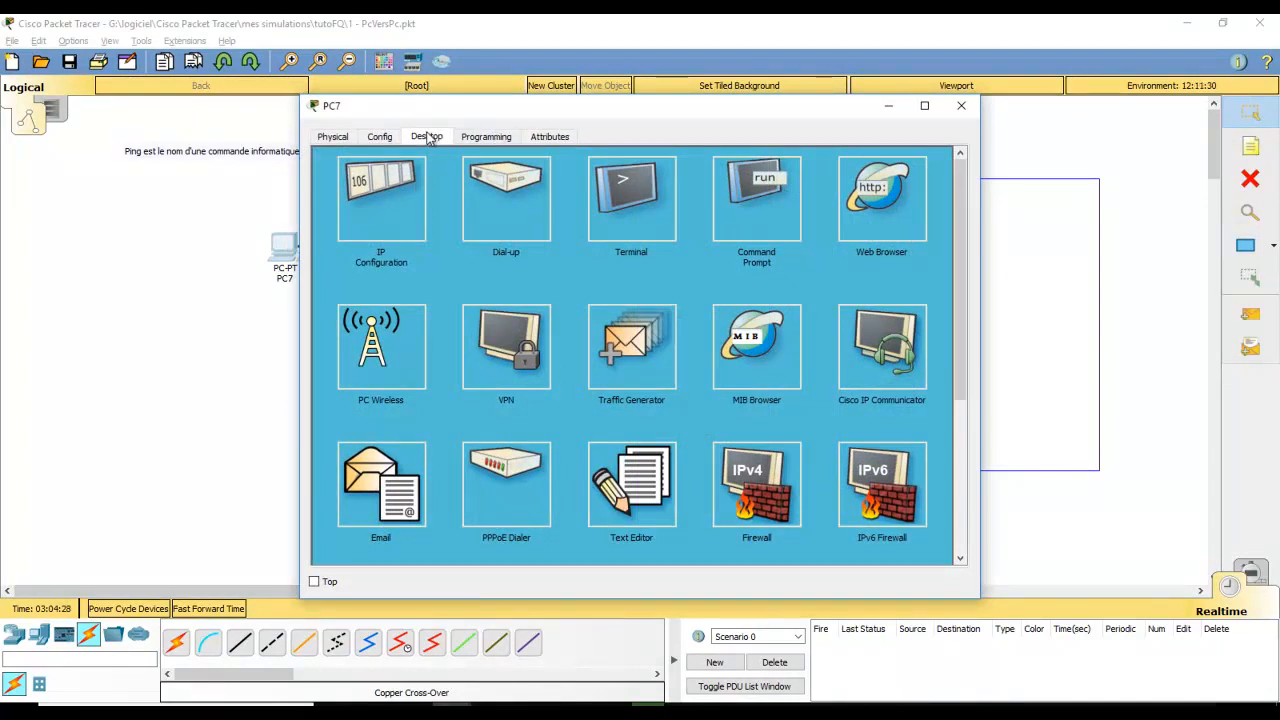
click(765, 199)
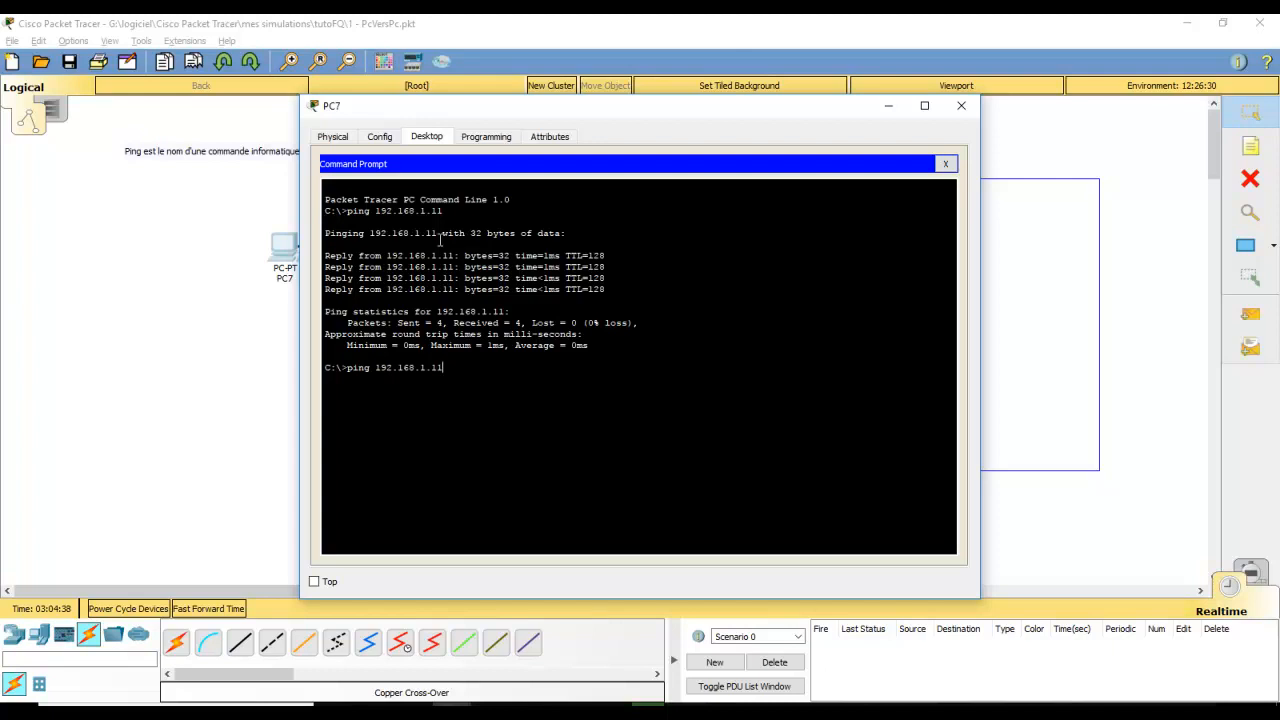
drag(525, 122, 787, 148)
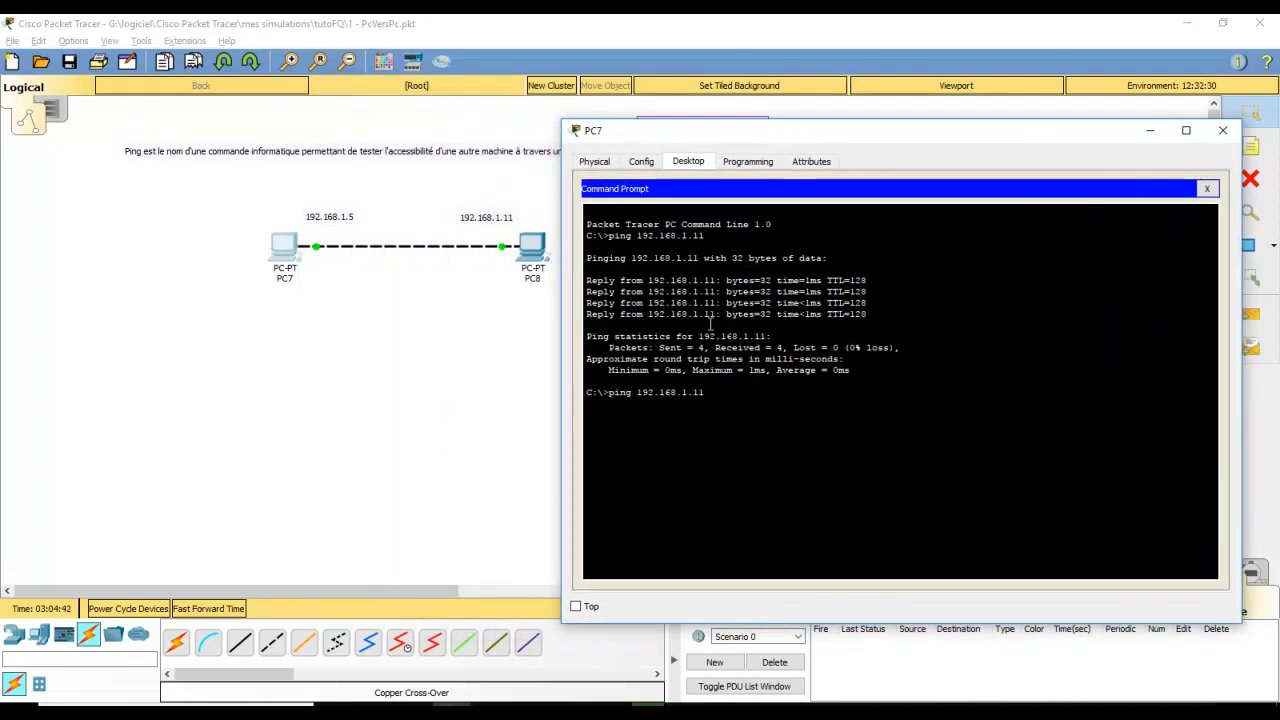
key(Return)
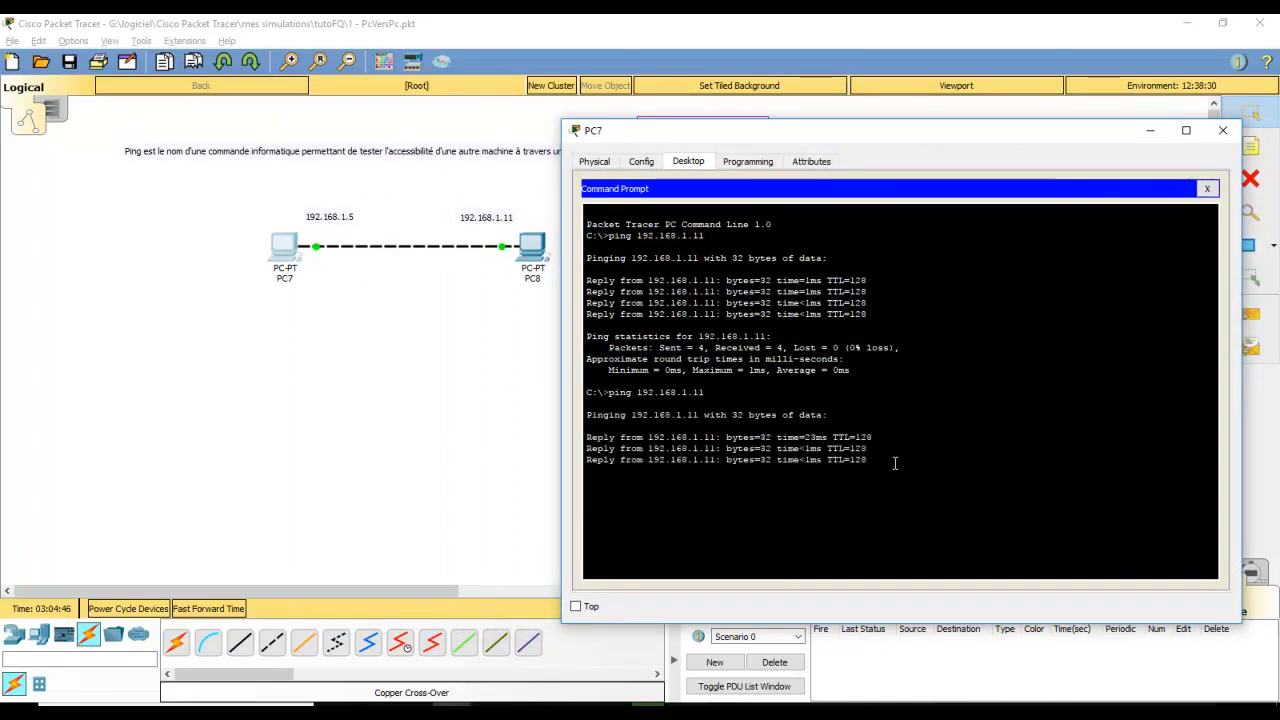
drag(822, 471, 604, 437)
click(680, 437)
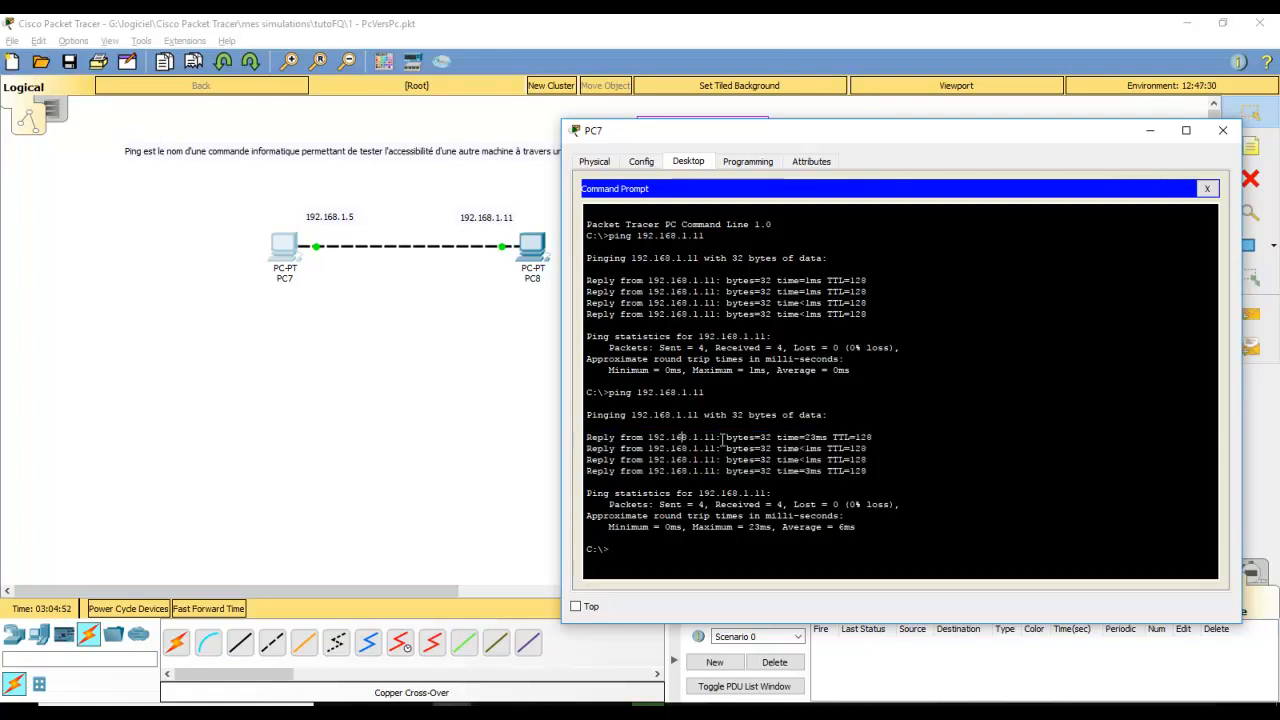
drag(716, 437, 648, 440)
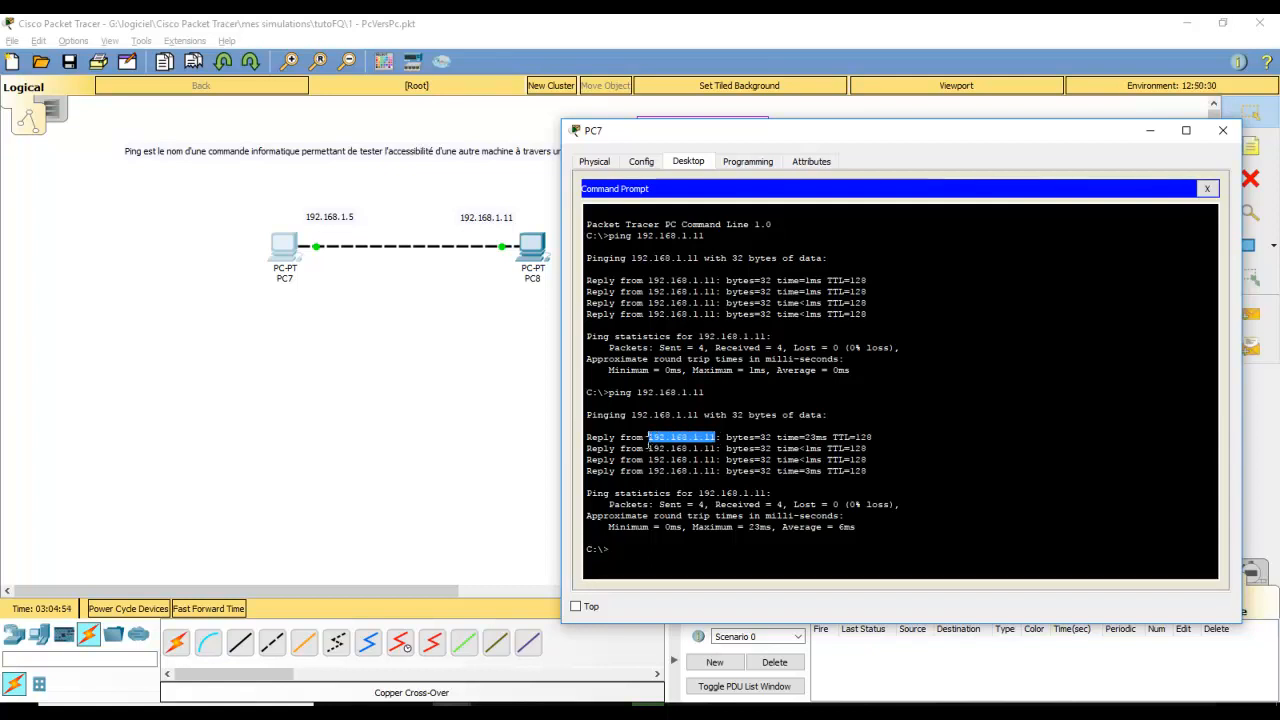
Select 192.168.1.11 and 'ping' in the output, then drag PC7's window off the topology
double_click(600, 439)
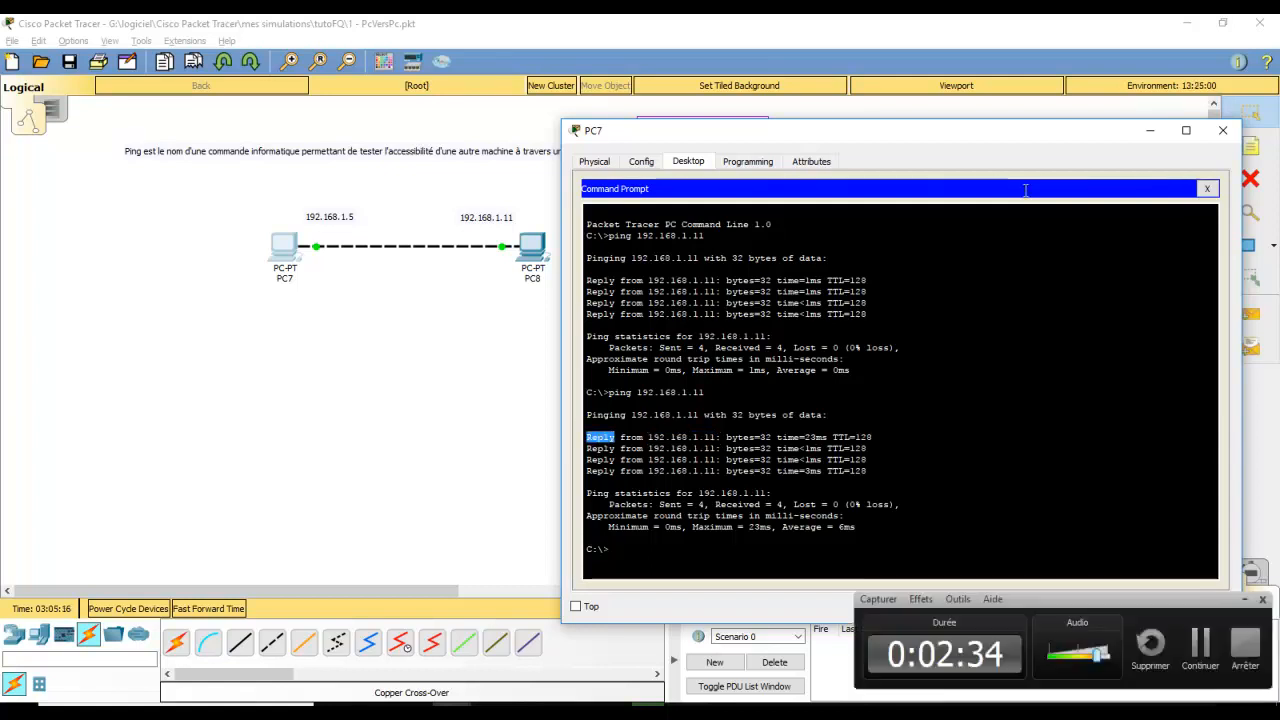
double_click(617, 394)
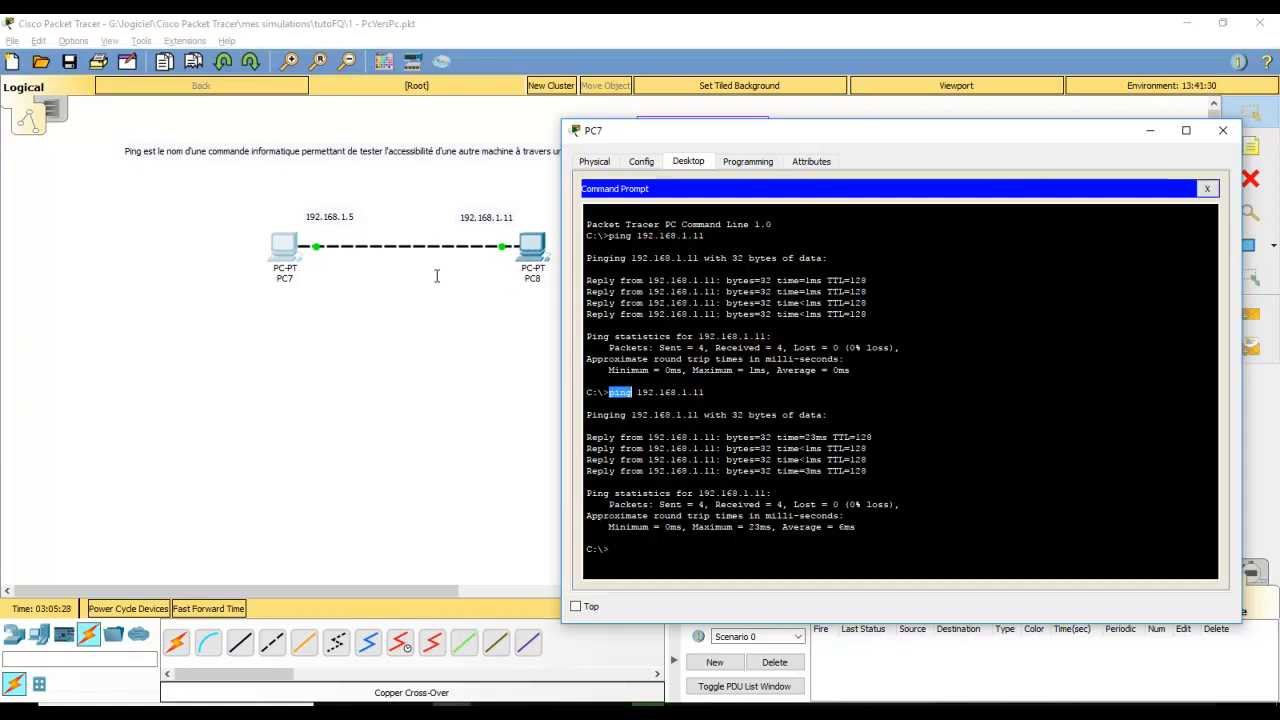
drag(968, 144, 898, 329)
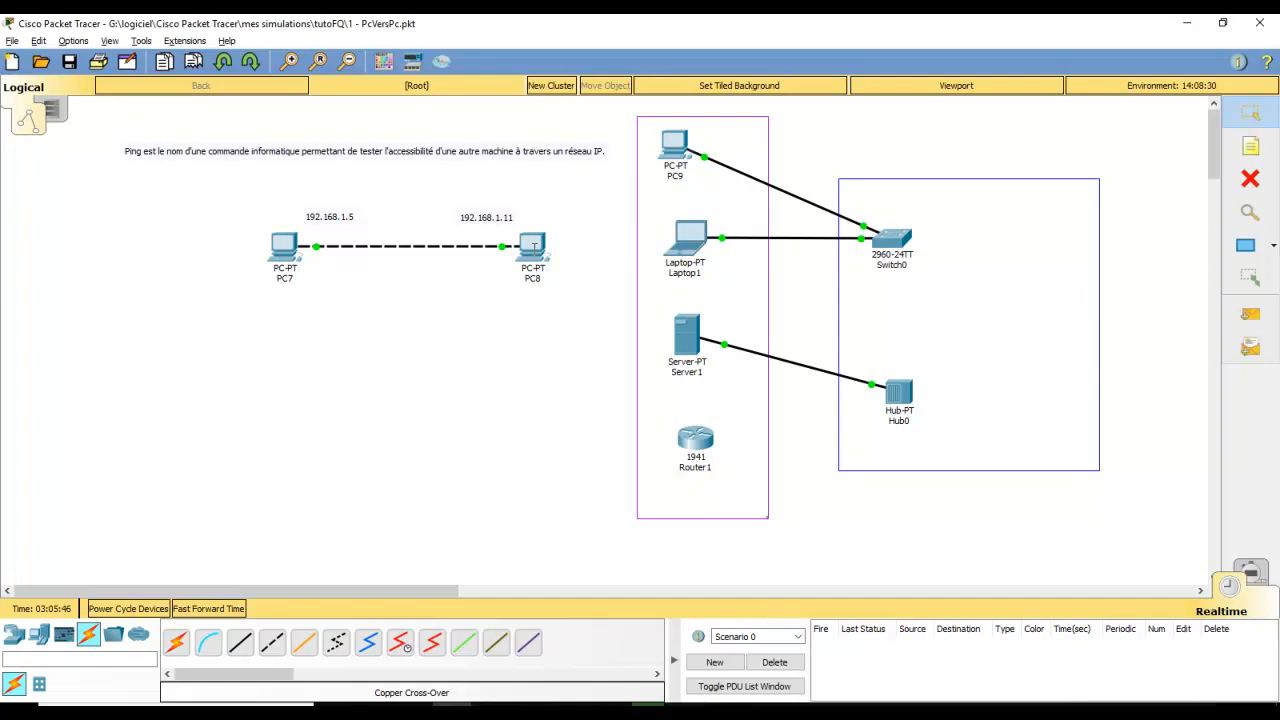
Send a simple ICMP PDU from PC7 to PC8, then collapse and restore the PDU list
click(1251, 316)
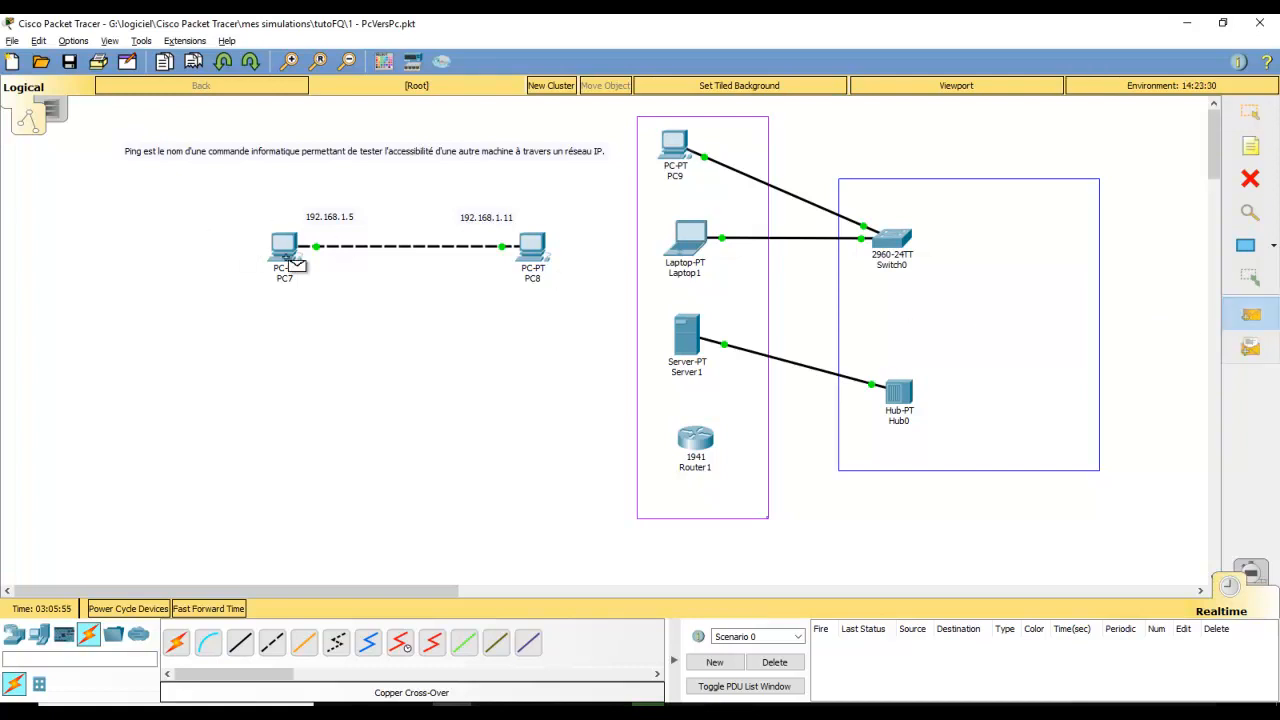
mouse_move(283, 245)
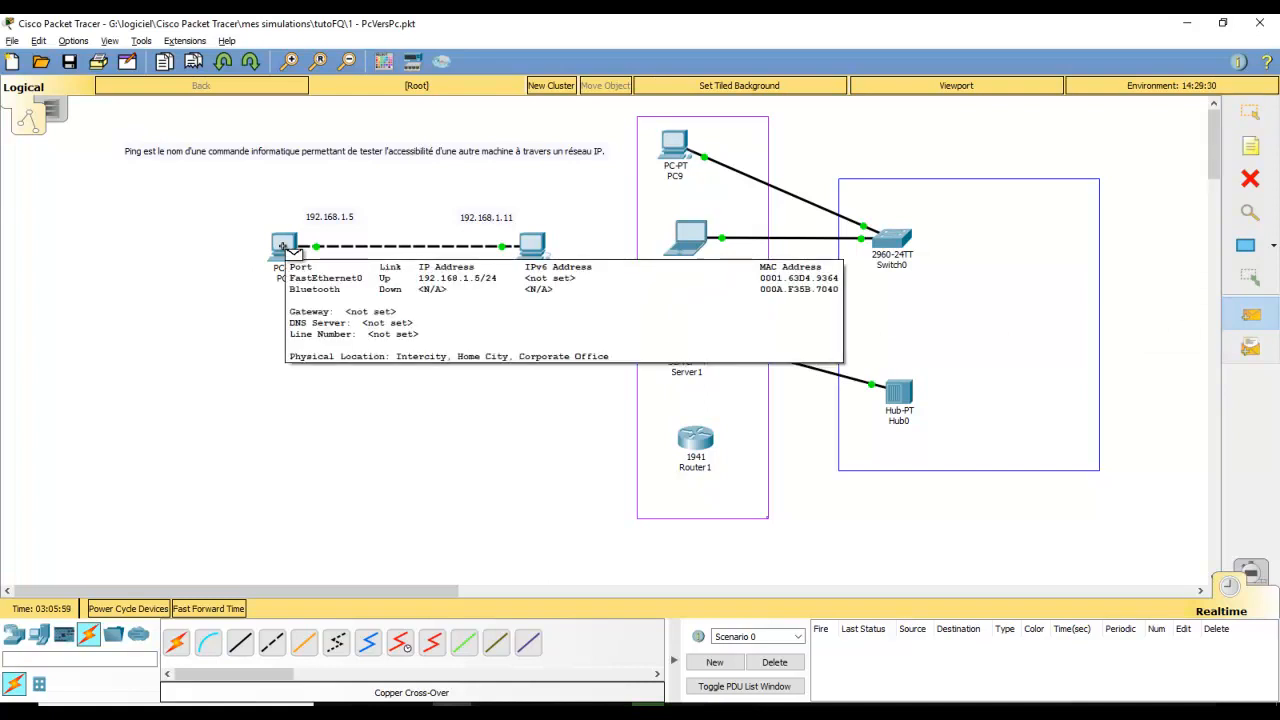
click(283, 245)
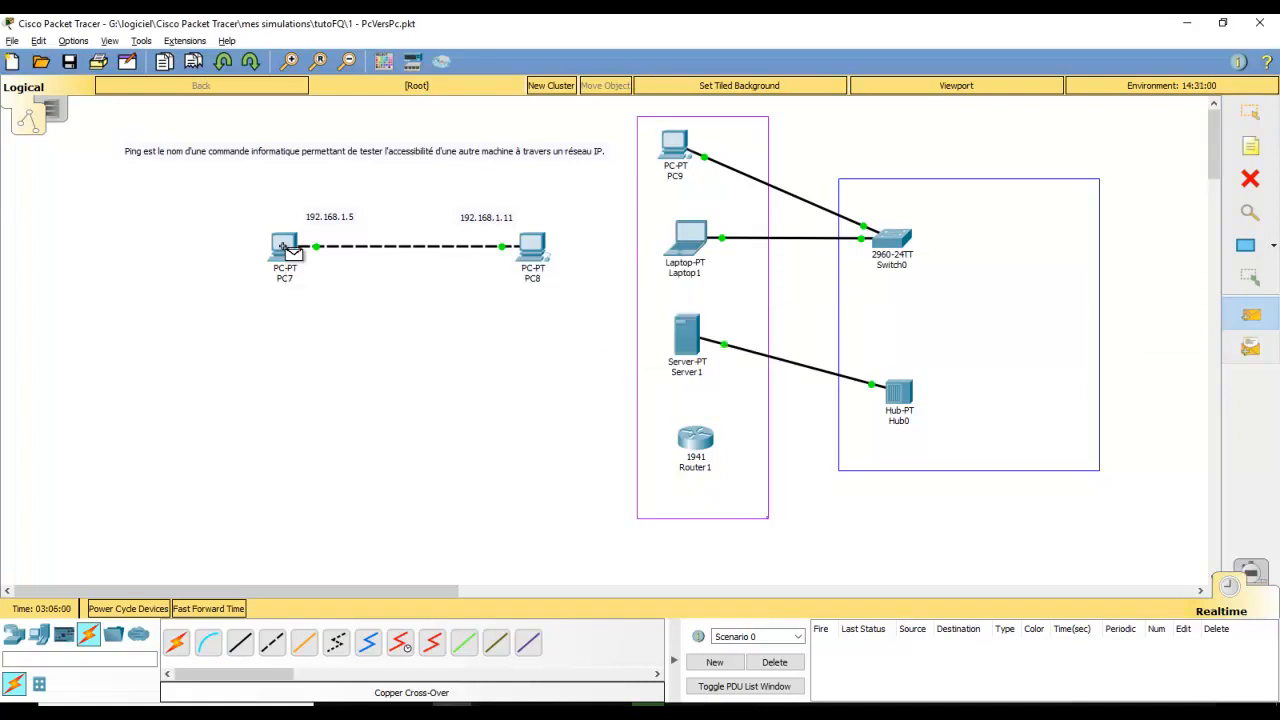
click(533, 248)
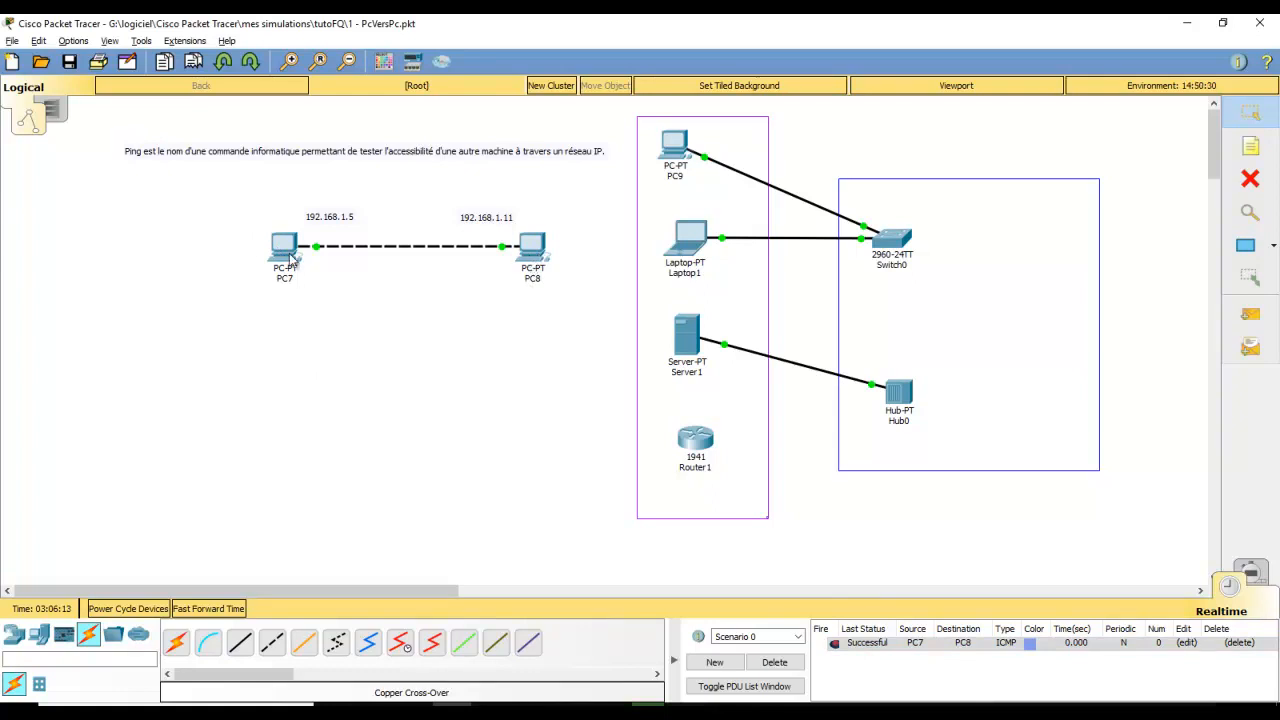
click(674, 665)
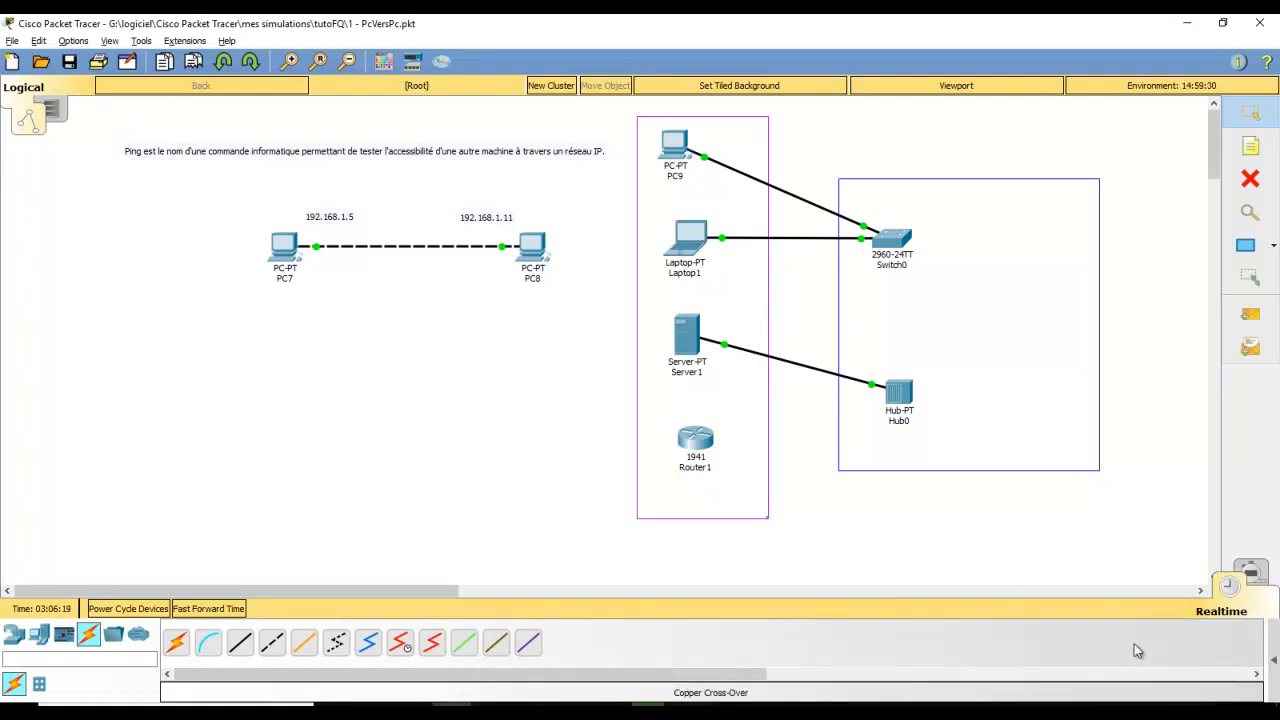
click(1274, 664)
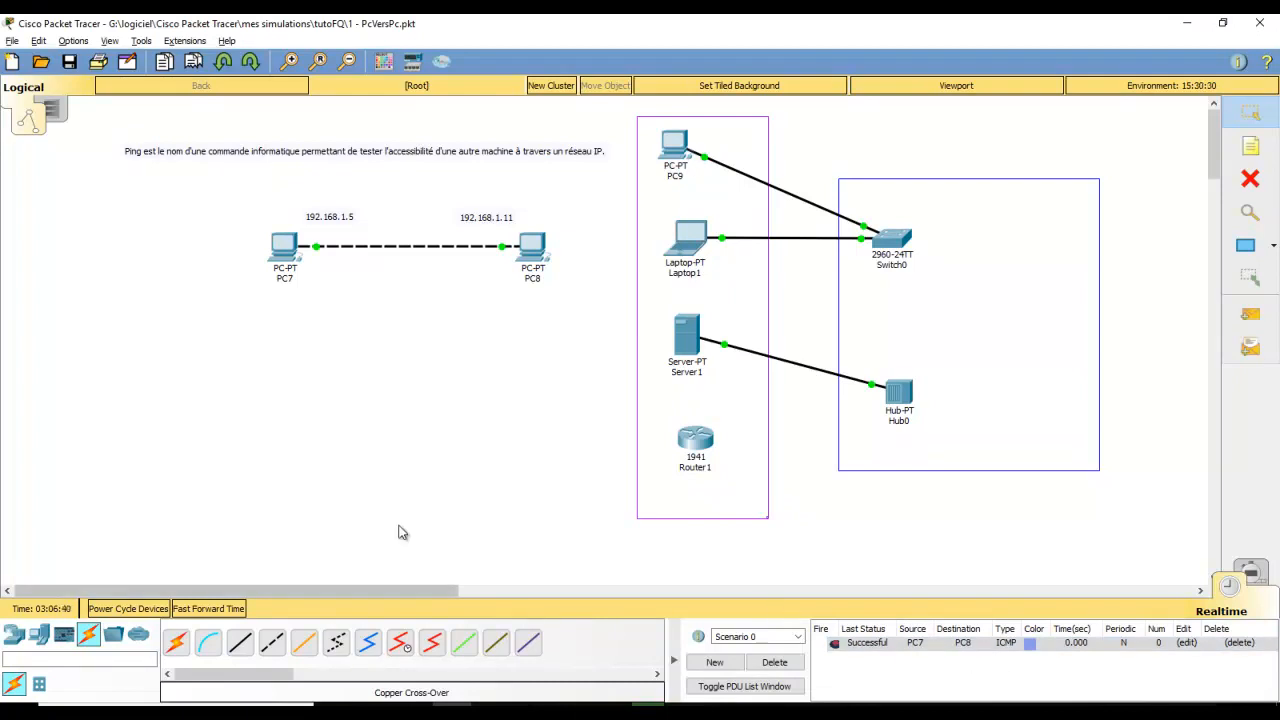
Switch into Simulation mode, toggling back through Realtime once, and set the event filter to show all protocols
click(1252, 574)
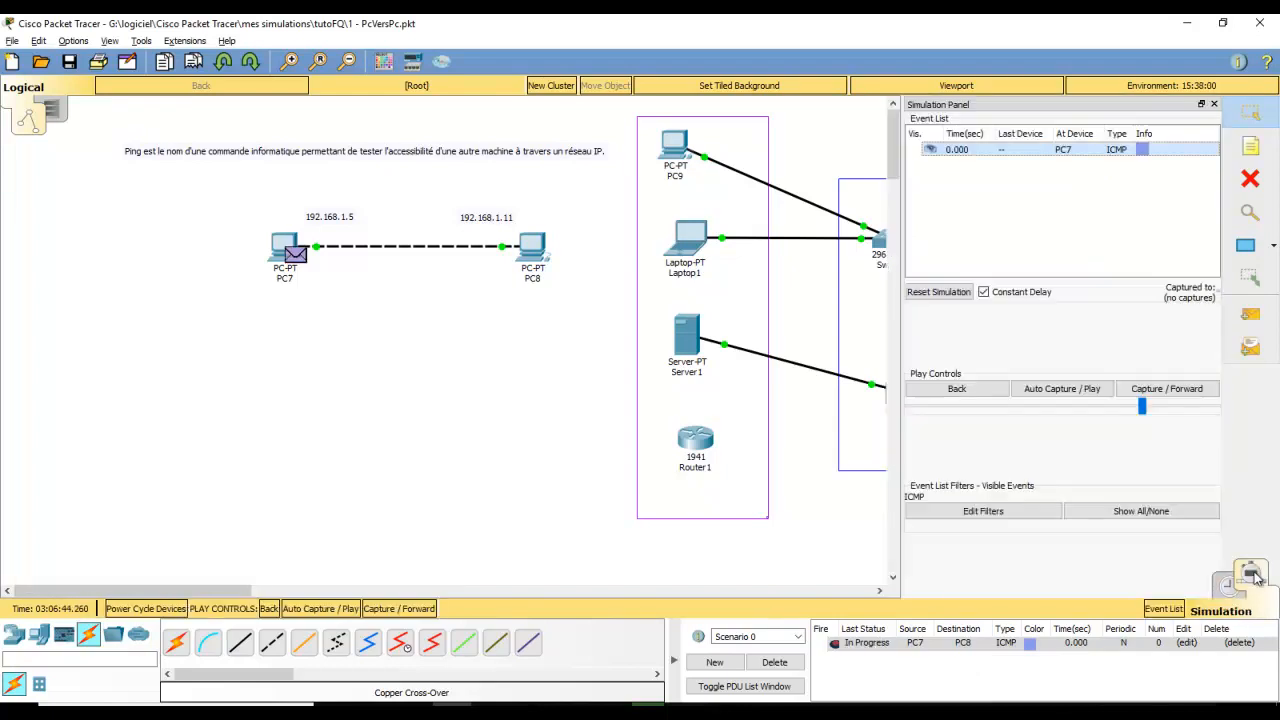
click(1229, 590)
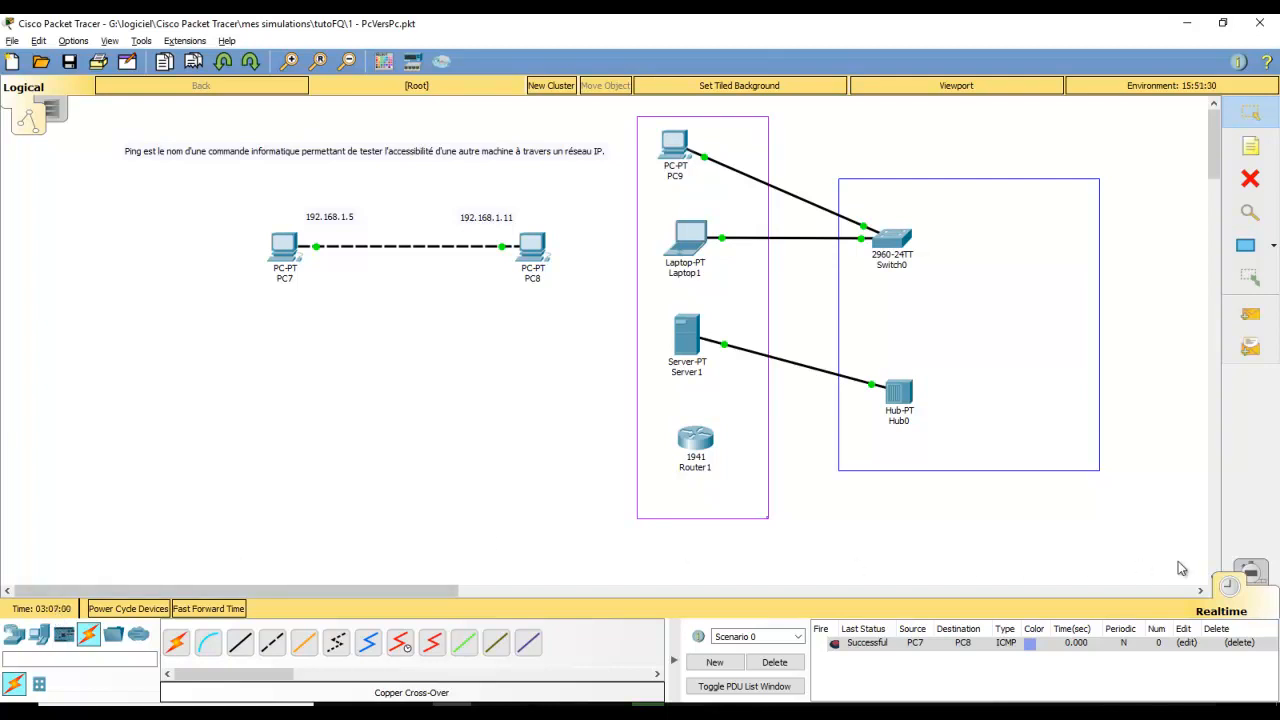
click(1266, 578)
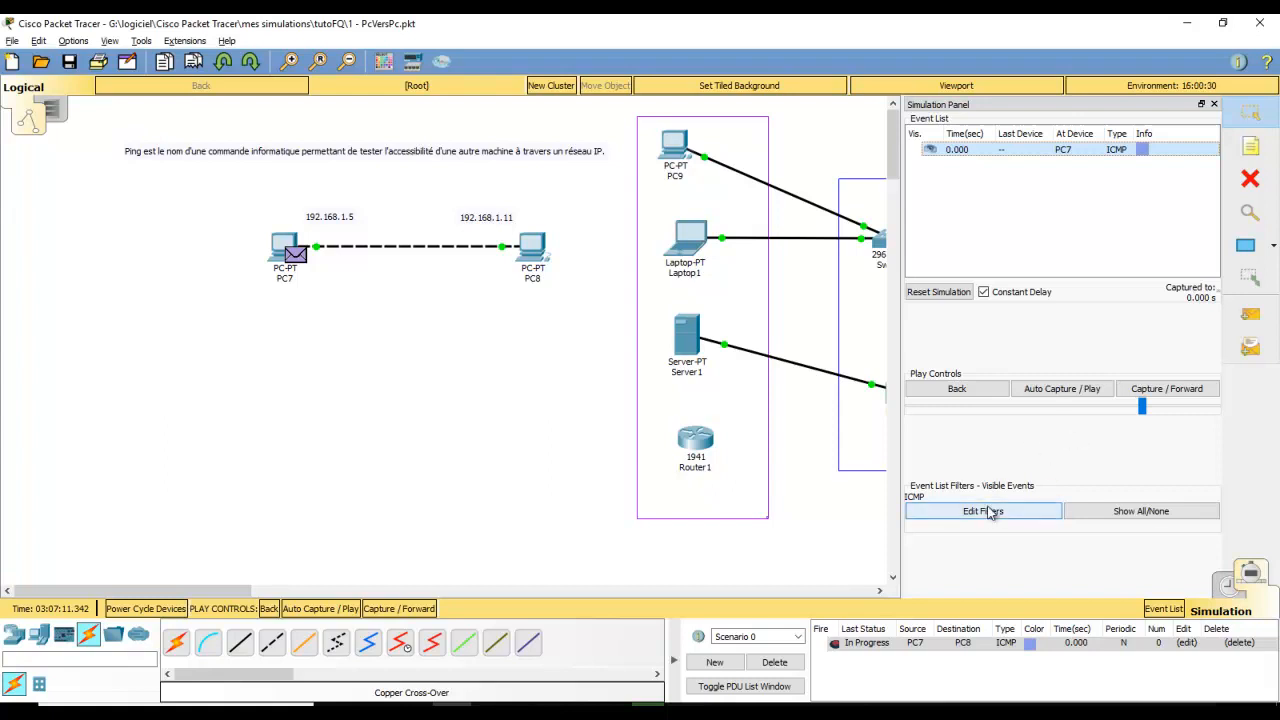
click(1110, 515)
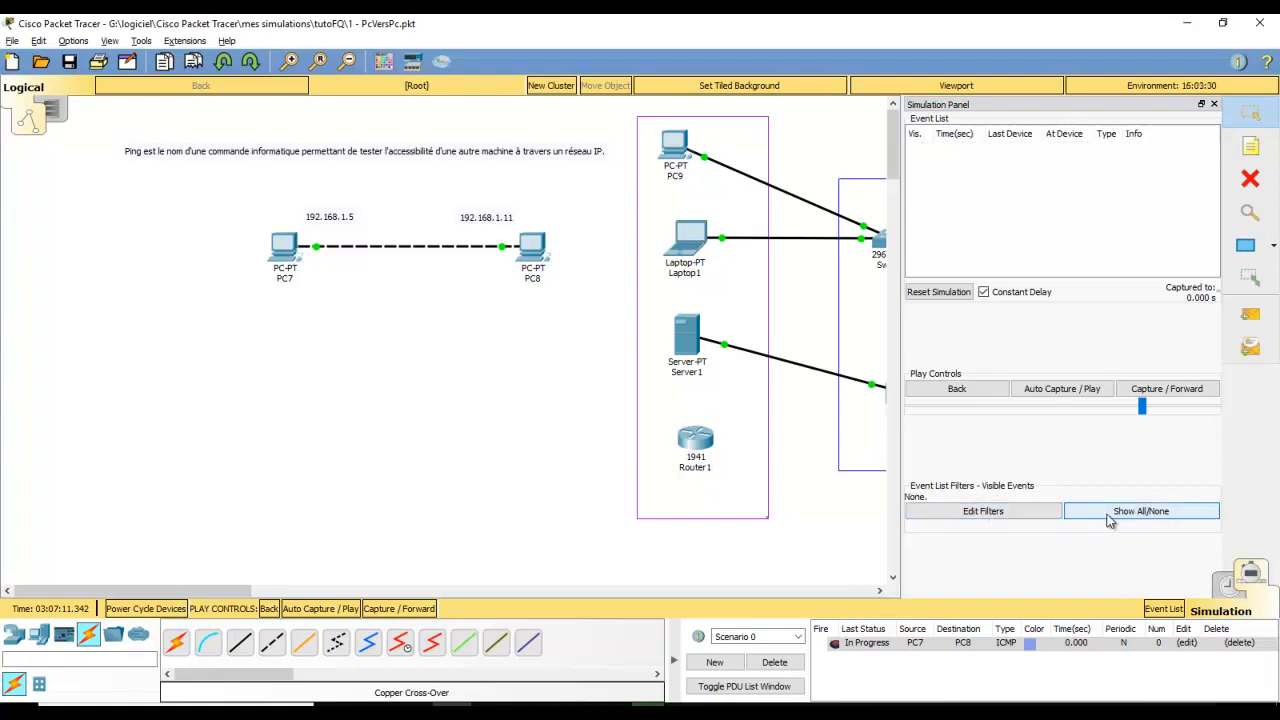
click(1109, 518)
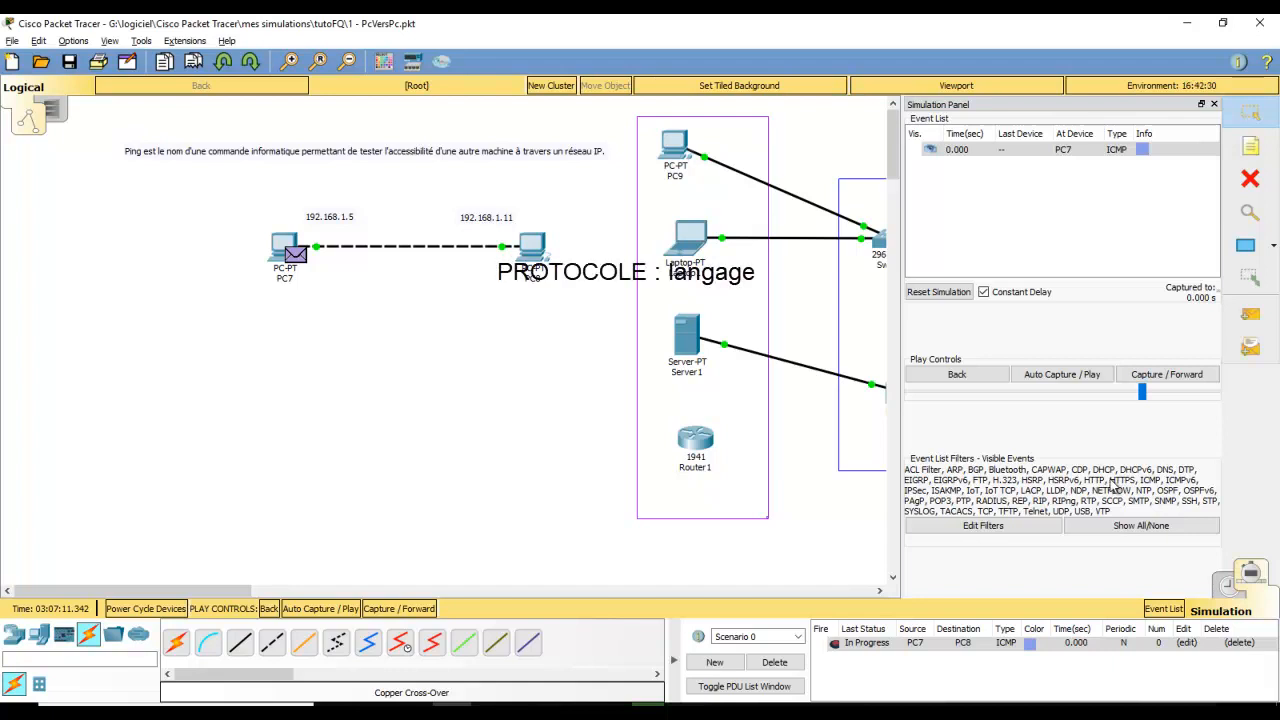
Clear all event filters, then tick ICMP on the IPv4 tab so only ICMP events show
click(1136, 530)
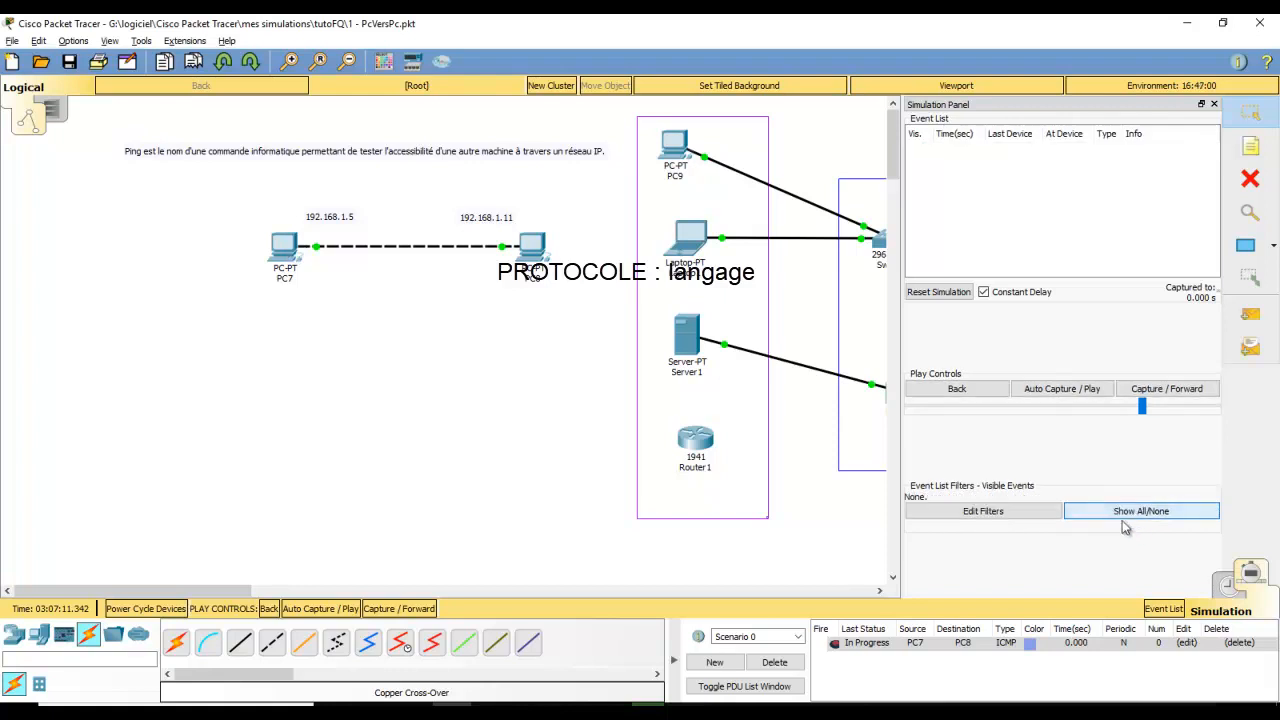
click(985, 514)
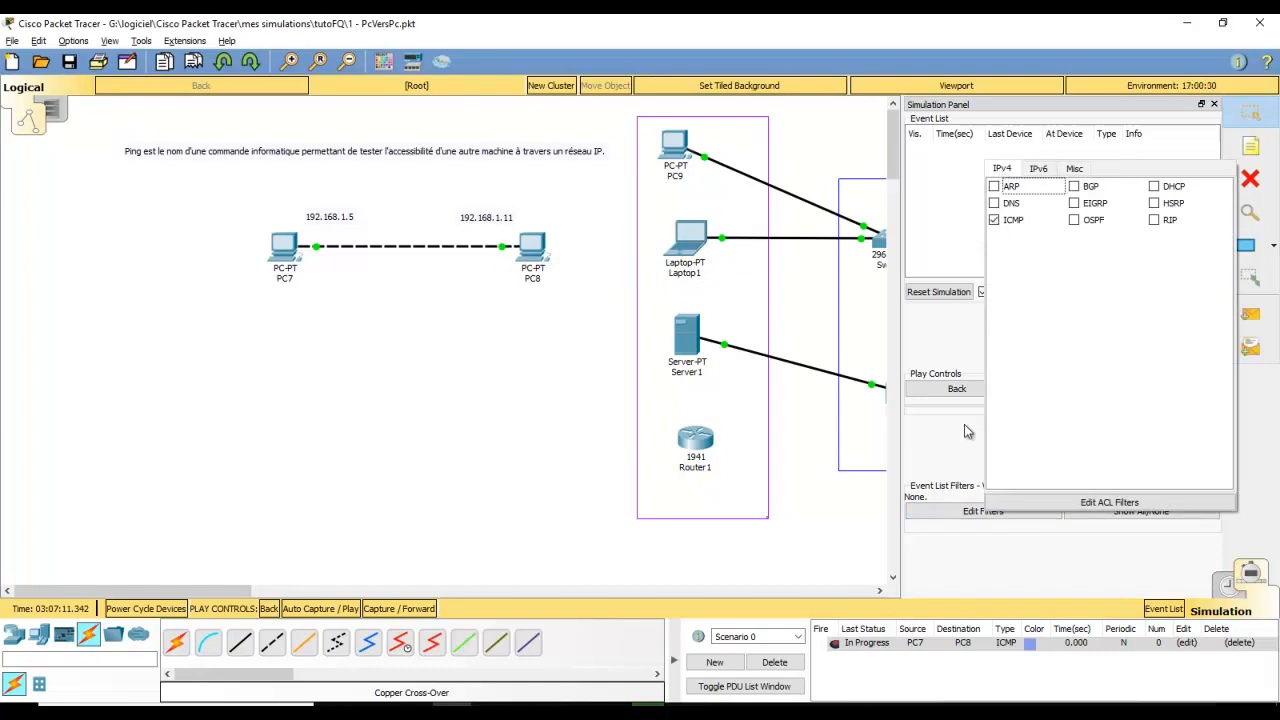
click(966, 550)
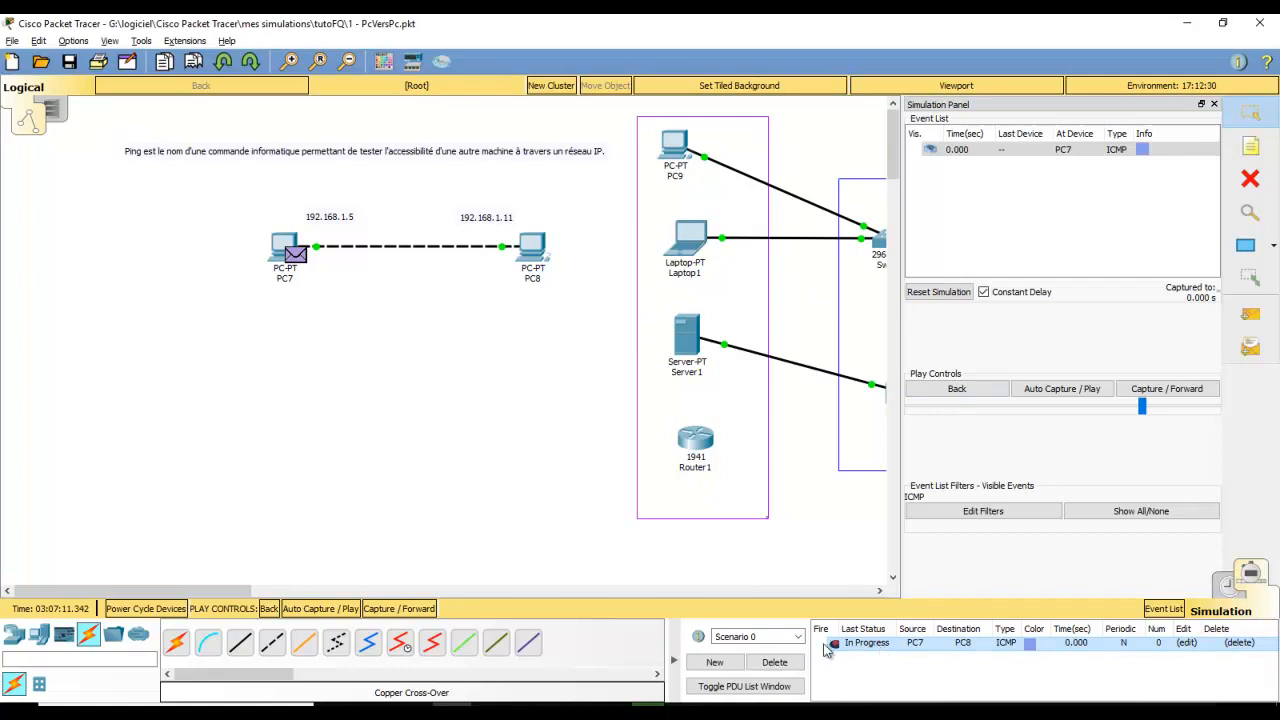
Replace the old PDU with a new simple PDU from PC7 to PC8
click(775, 664)
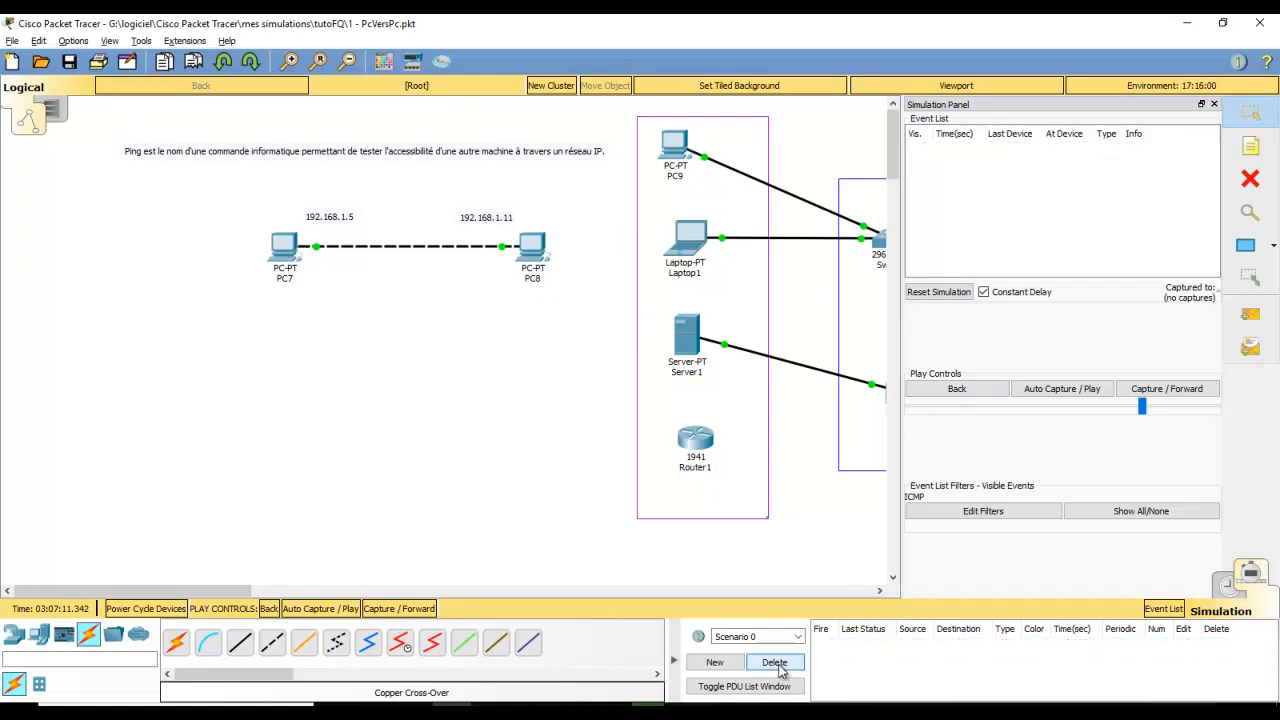
click(1252, 316)
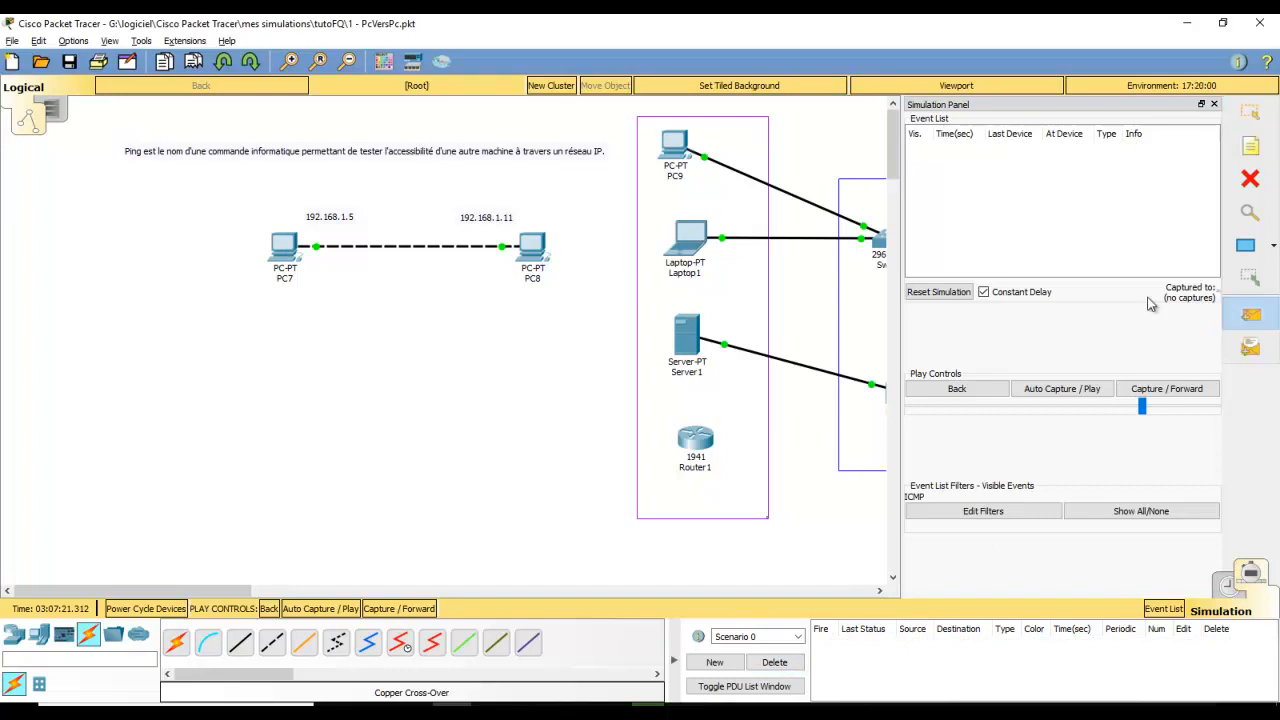
click(287, 249)
click(538, 251)
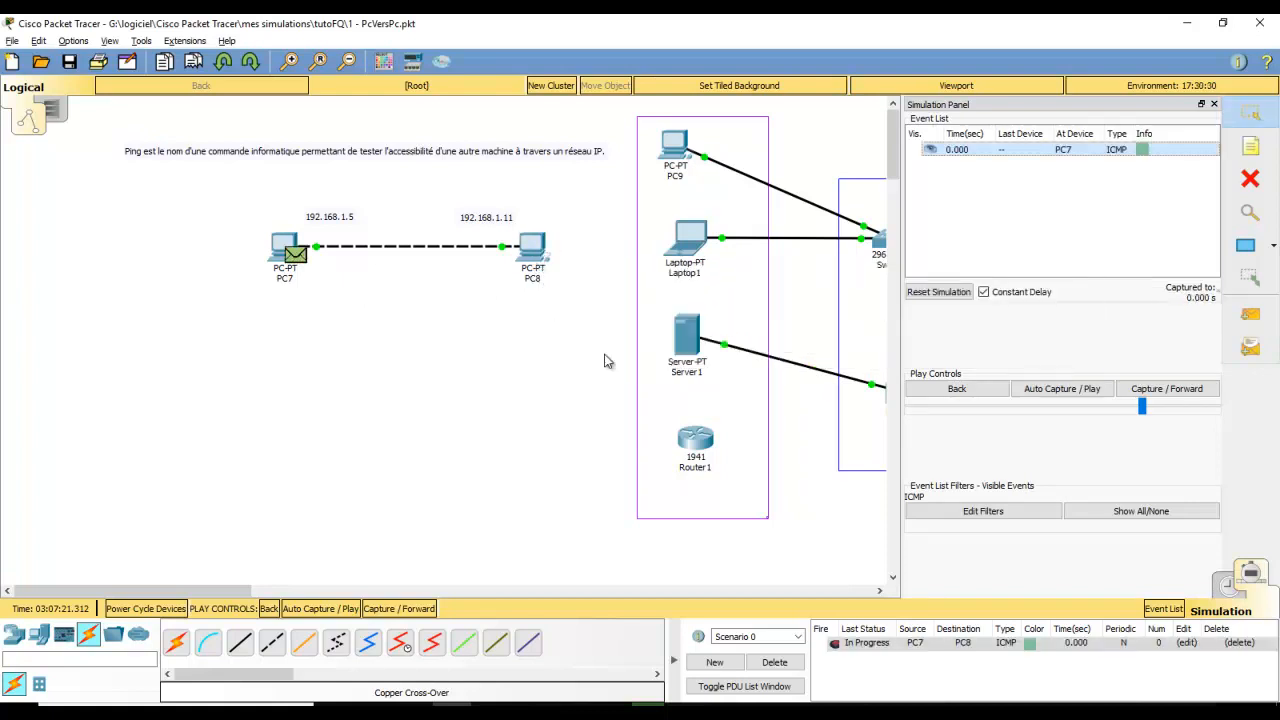
Slow the playback speed and auto-play the ping from PC7 to PC8 and back
drag(1143, 410, 1073, 412)
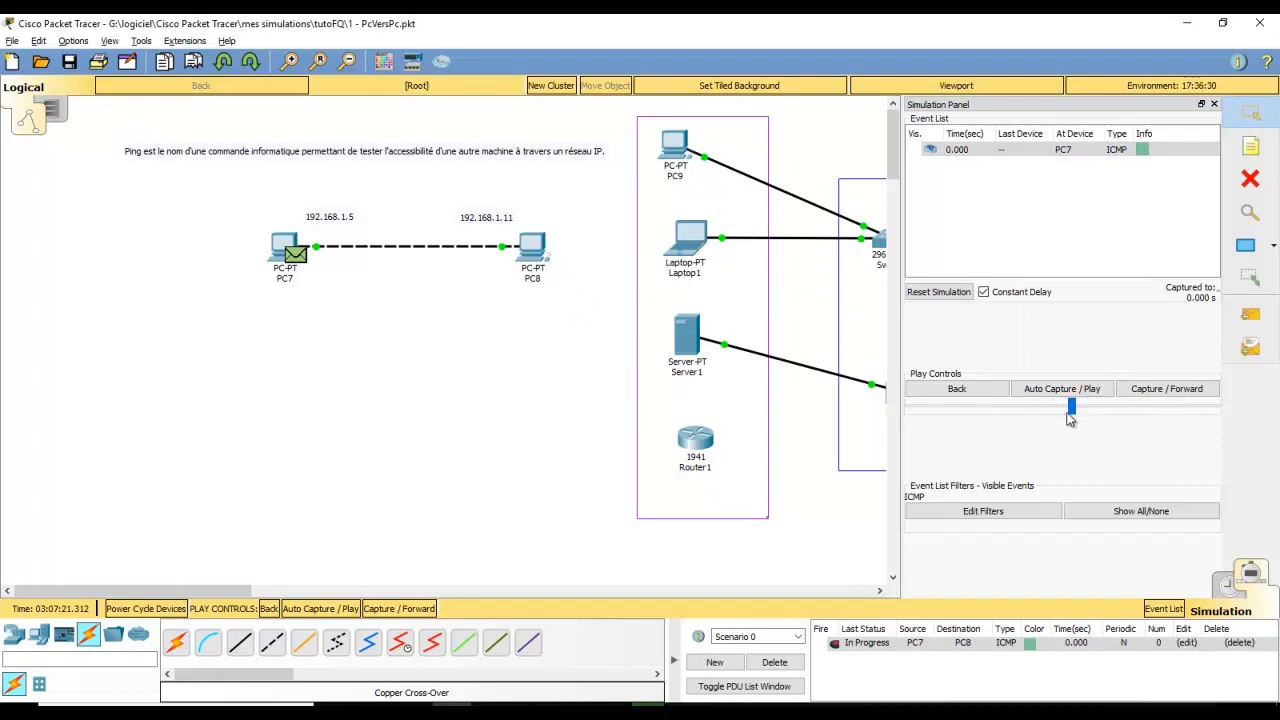
click(1078, 397)
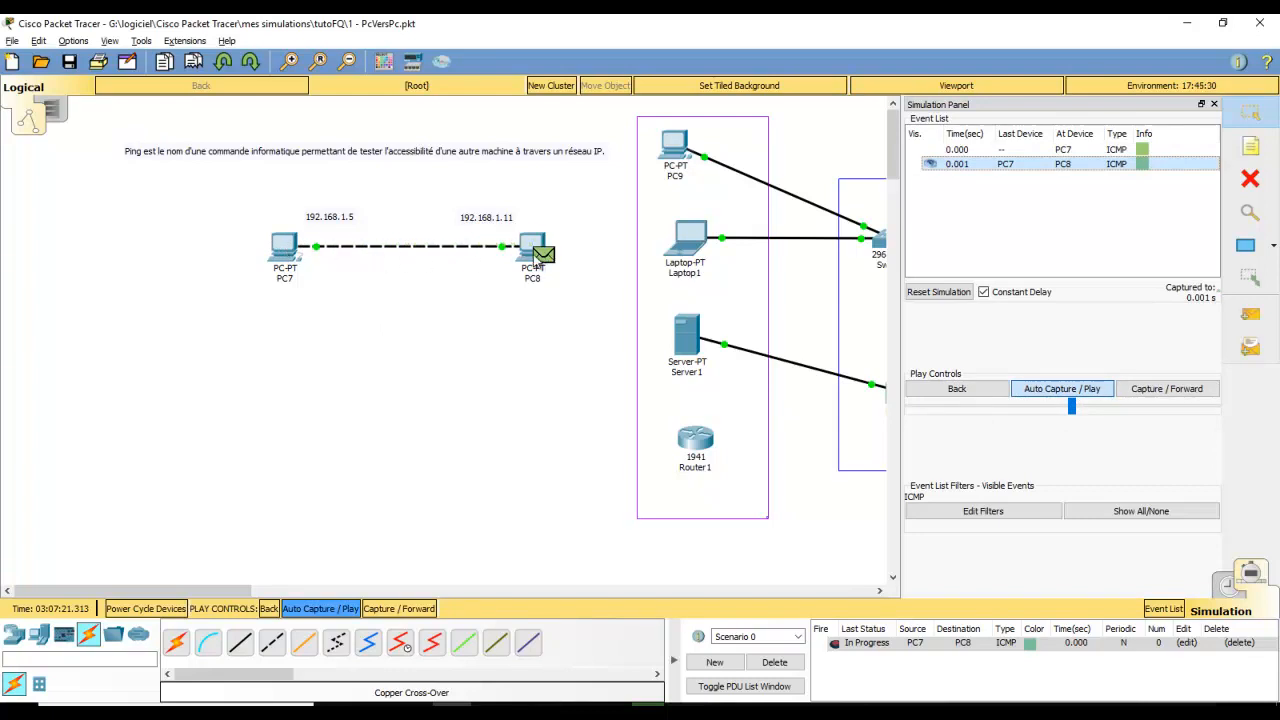
mouse_move(539, 262)
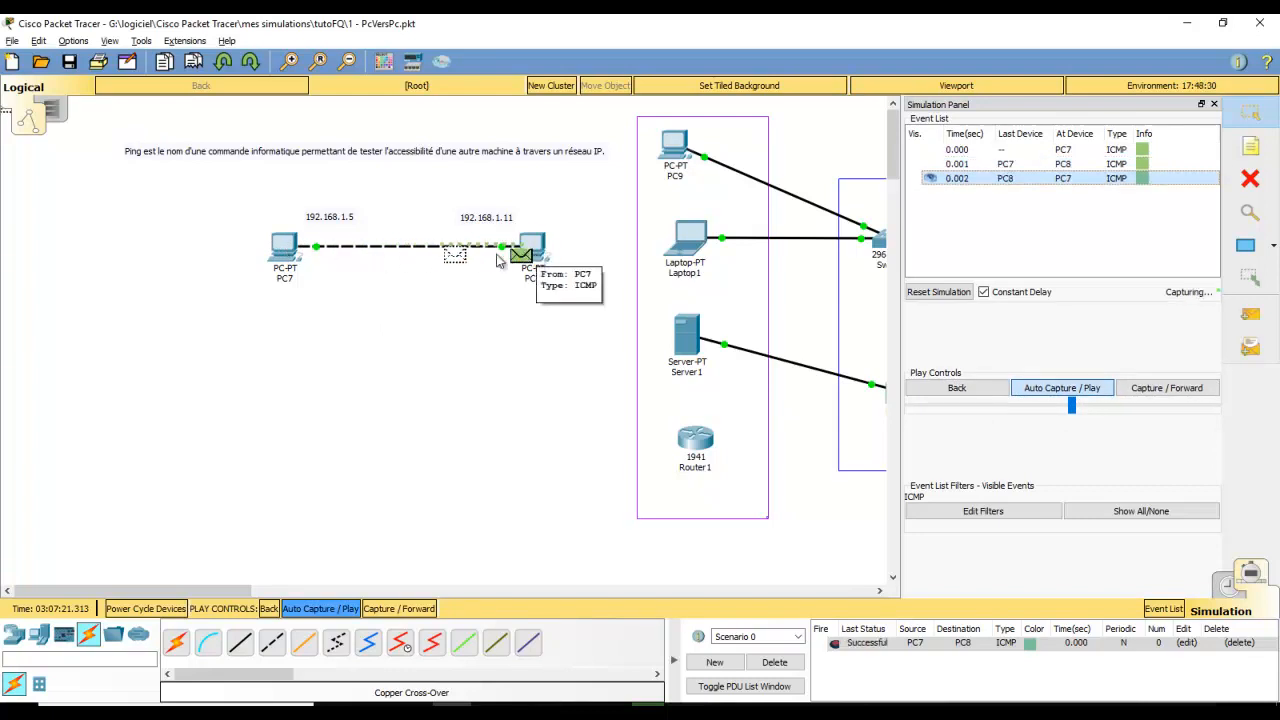